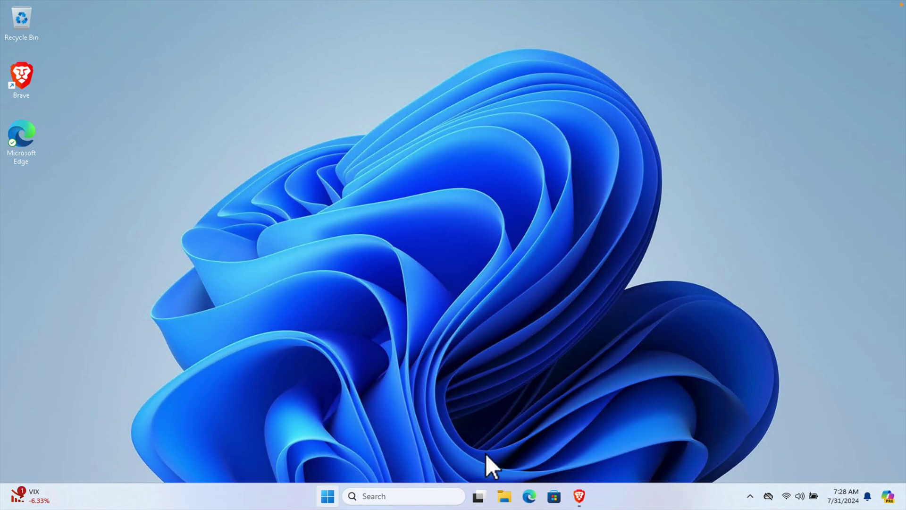
Switch to Brave, search Google for "win11debloat github" and open the Win11Debloat GitHub repository from the results.
click(578, 495)
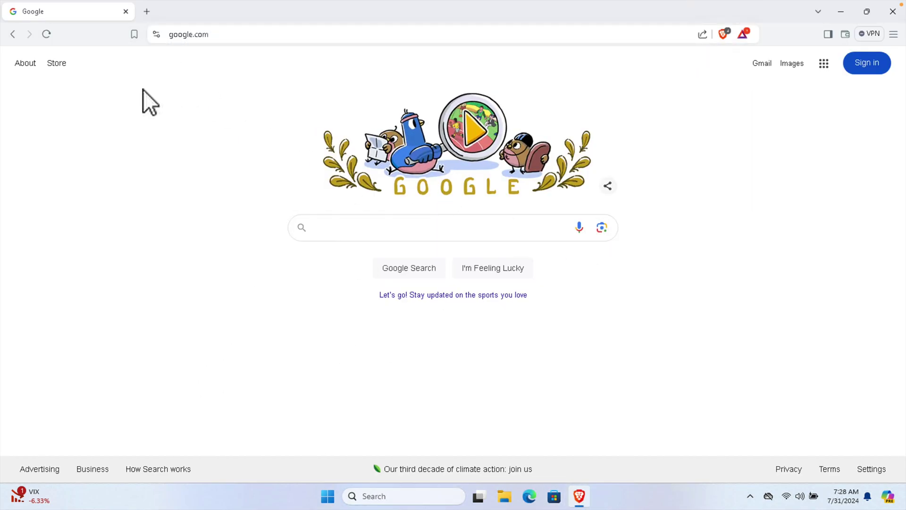
click(357, 225)
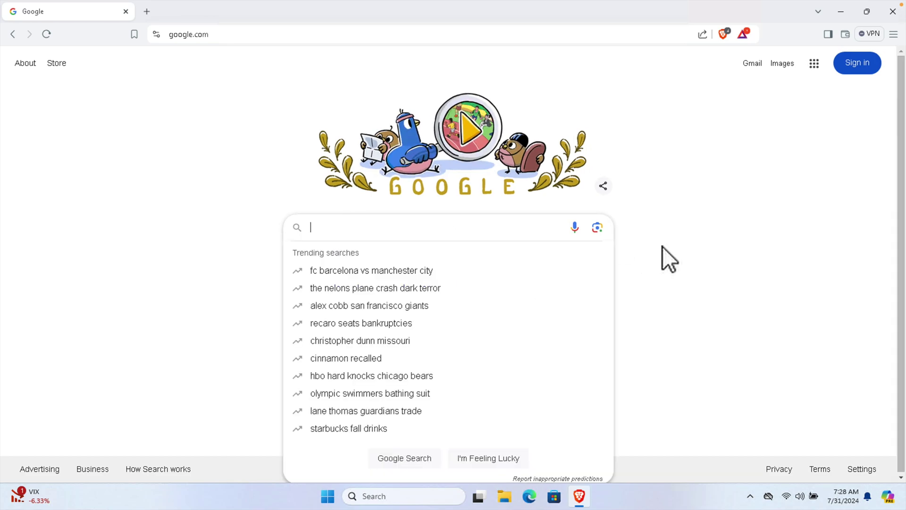
text(wi)
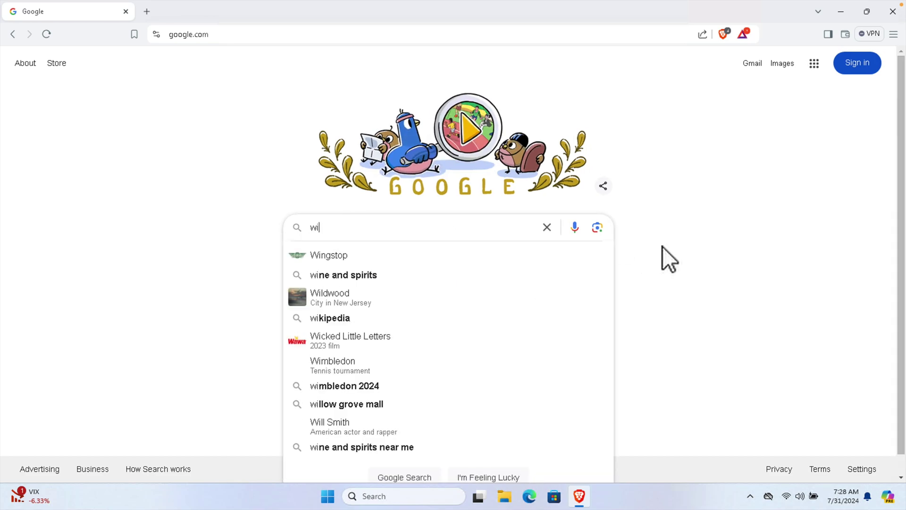
text(n11de)
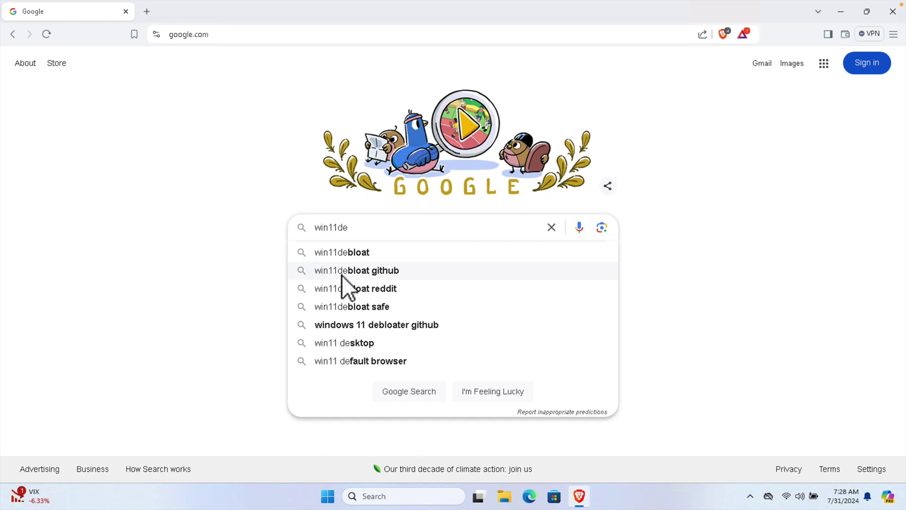
click(386, 271)
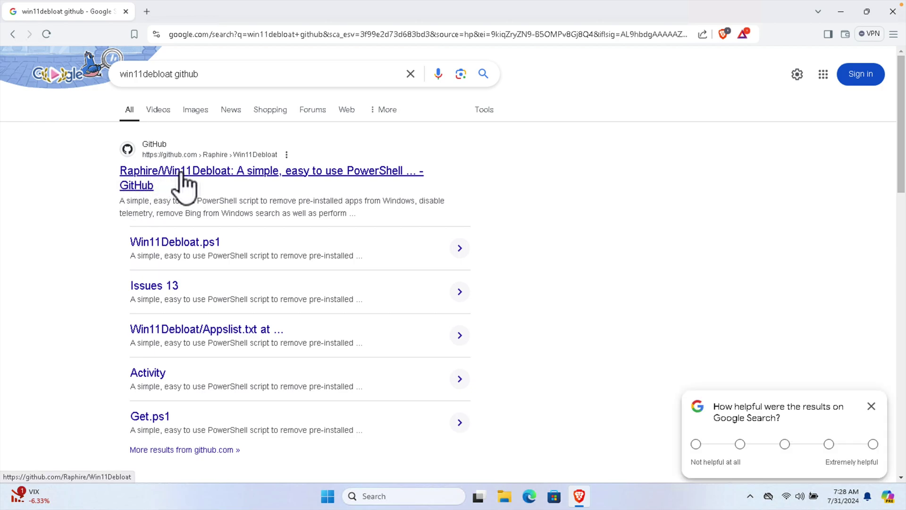
click(212, 171)
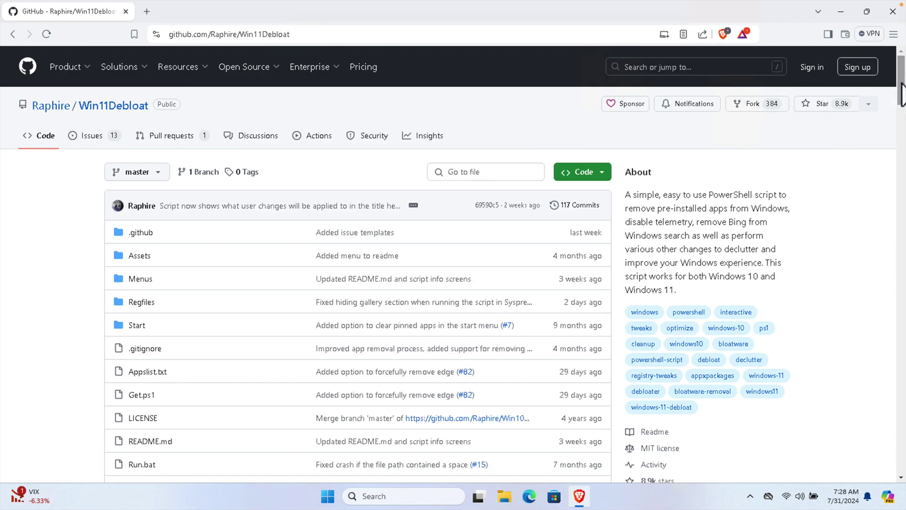
Go to the Win11Debloat introduction in the repository's README and enlarge the page for easier reading.
drag(900, 84, 895, 123)
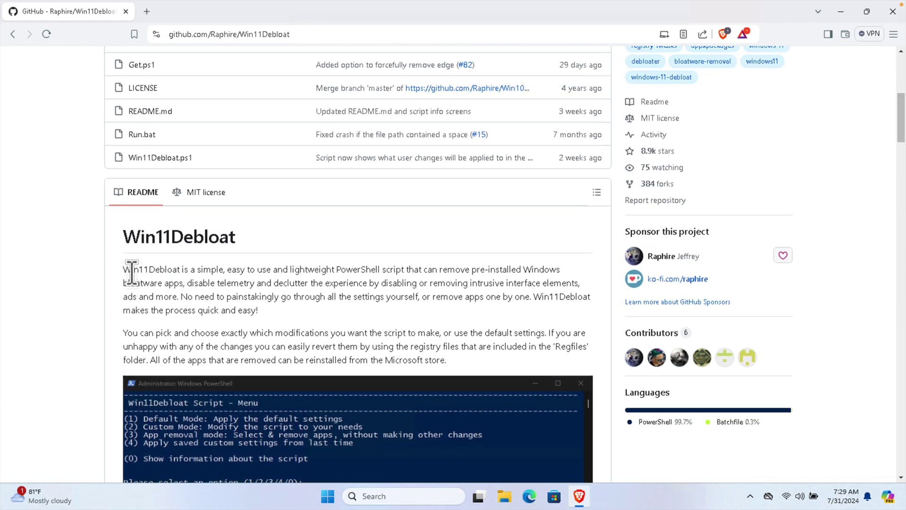
drag(128, 240, 245, 241)
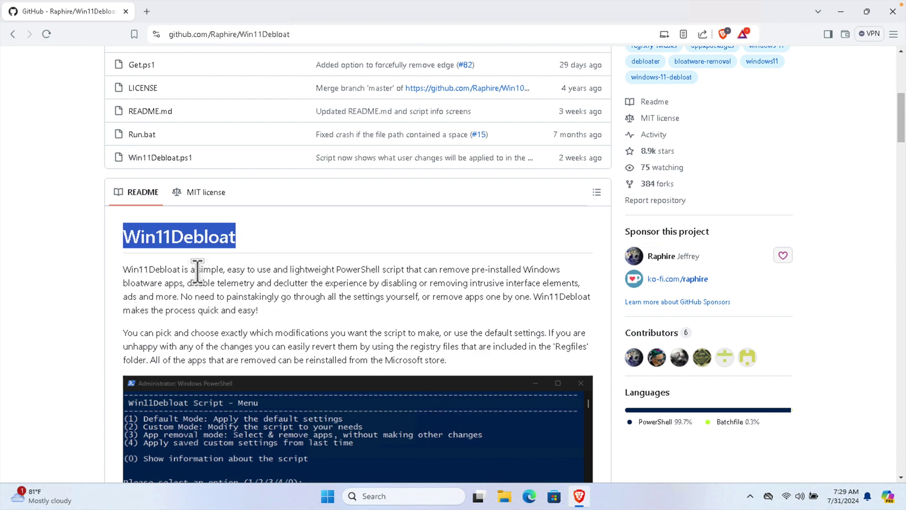
drag(196, 268, 262, 307)
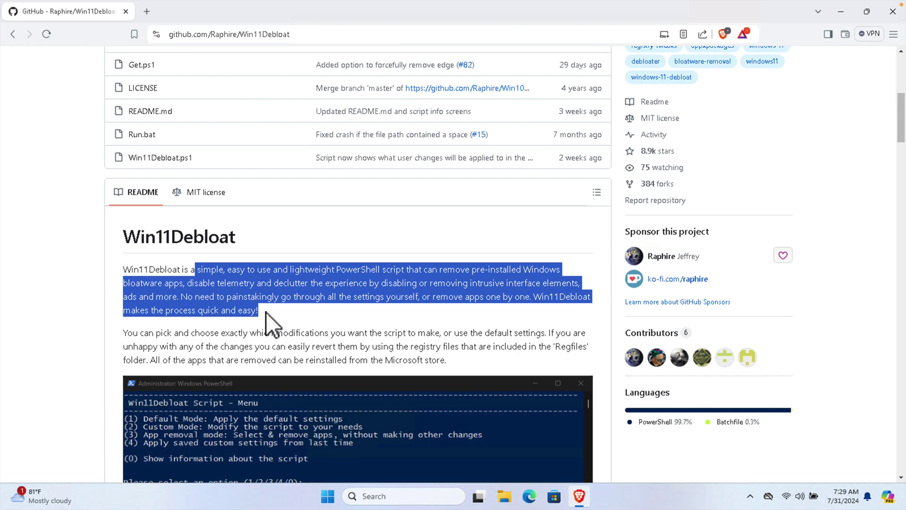
key(ctrl+plus)
key(ctrl+plus)
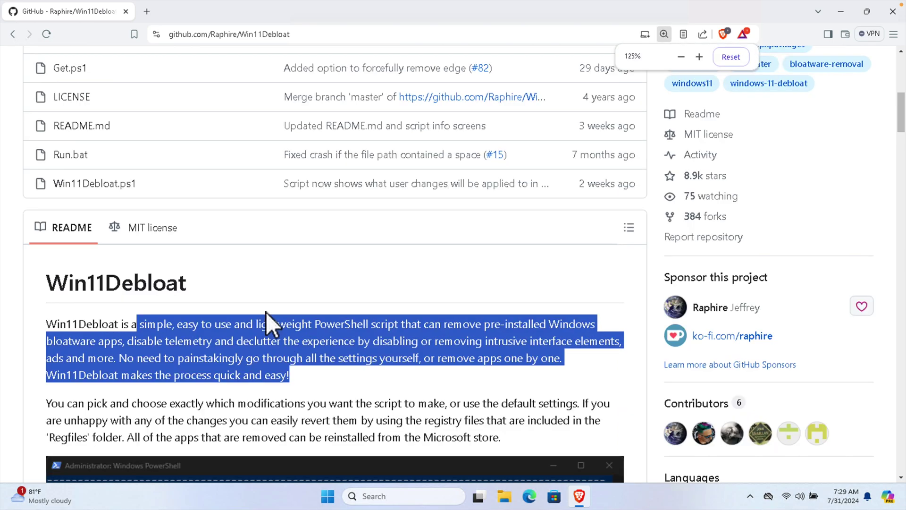
key(ctrl+plus)
scroll(250, 315, down, 2)
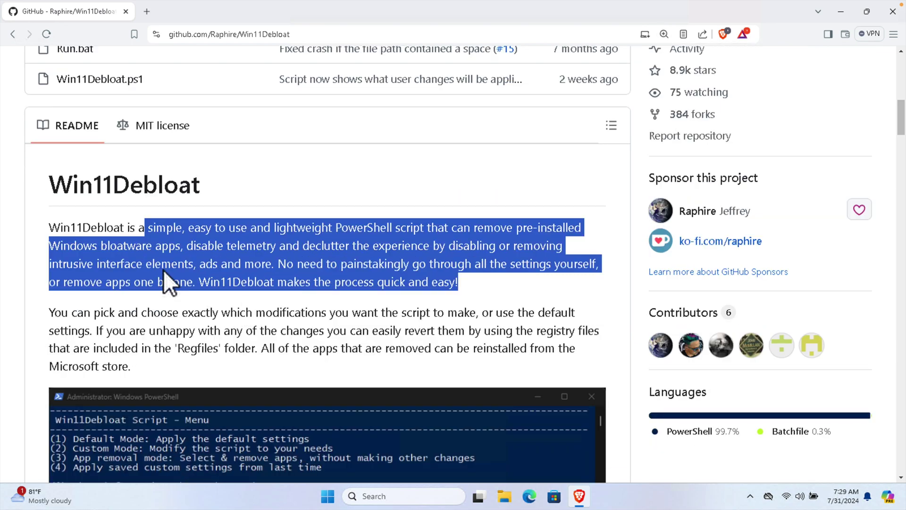
Examine the introductory paragraphs for what the PowerShell script does about pre-installed bloatware apps, interface elements and ads.
click(218, 239)
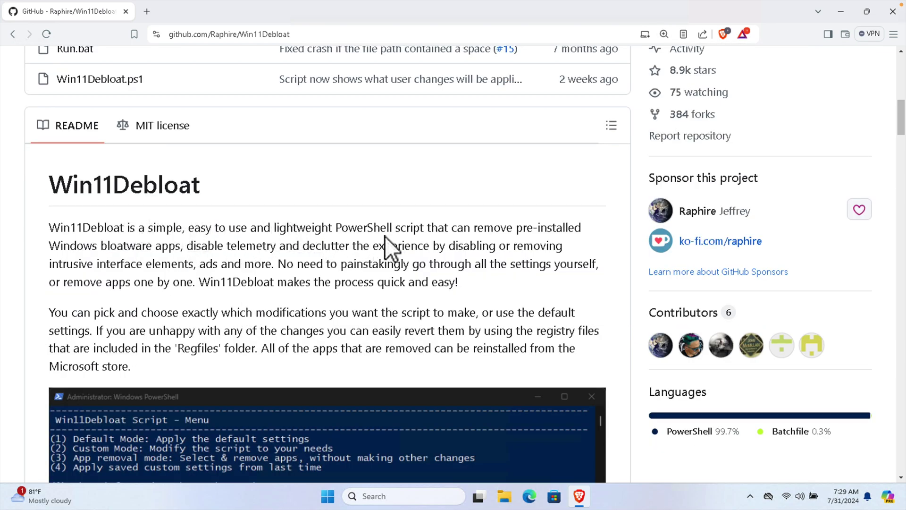
drag(333, 228, 426, 230)
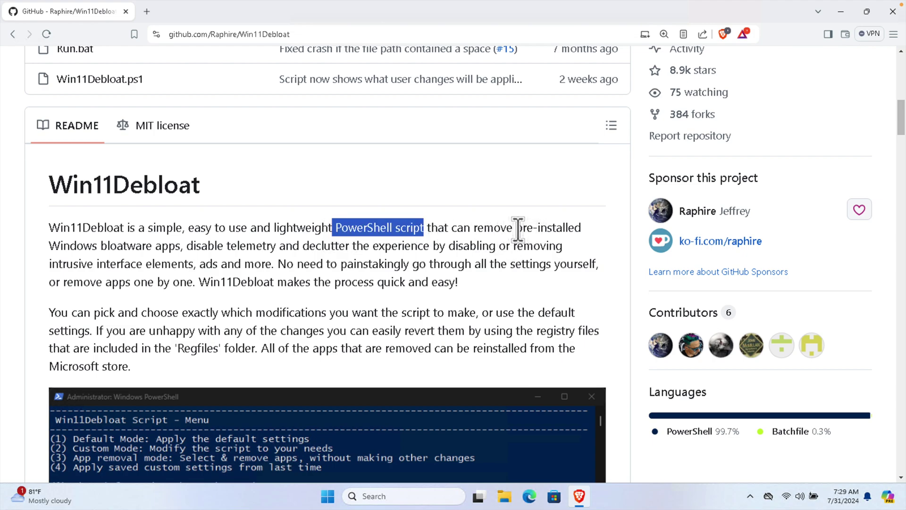
drag(514, 228, 182, 248)
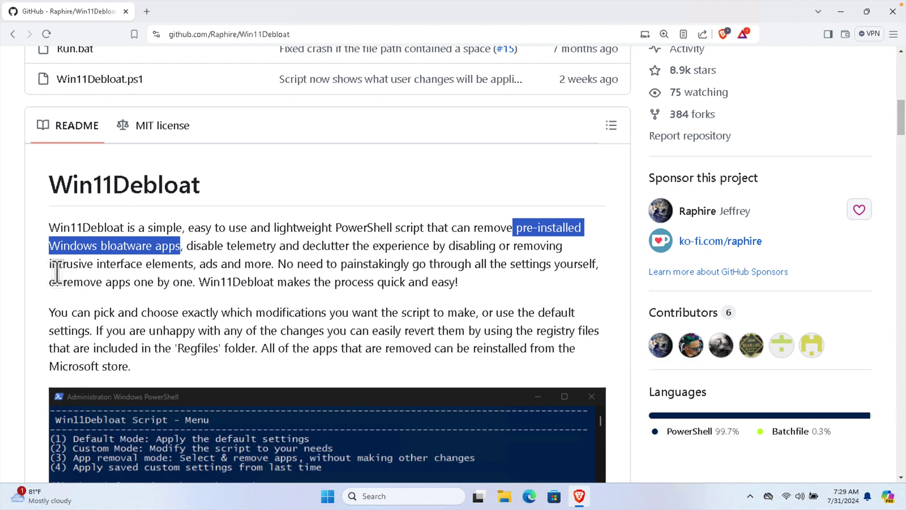
drag(194, 265, 221, 265)
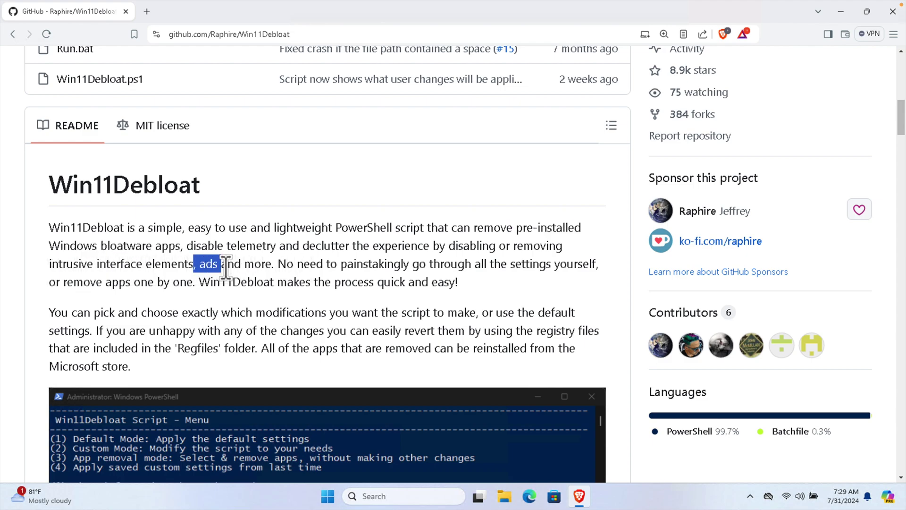
drag(140, 370, 39, 232)
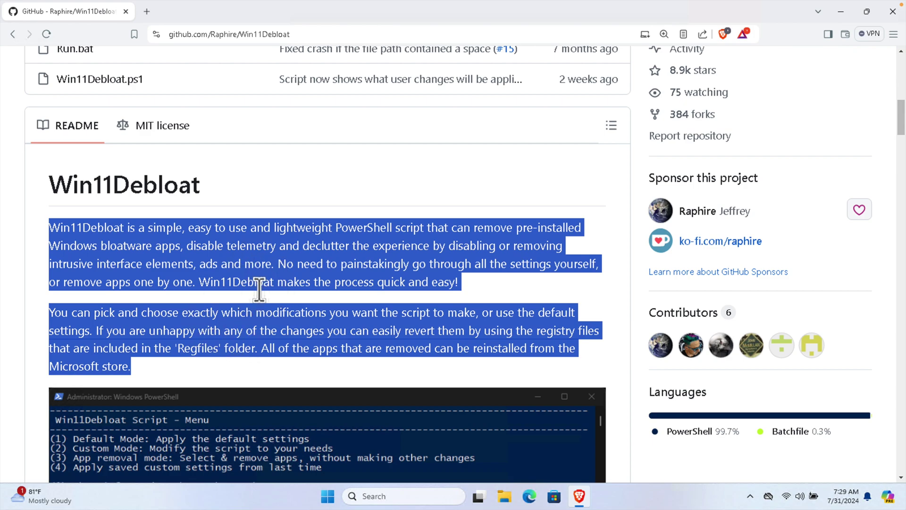
click(360, 232)
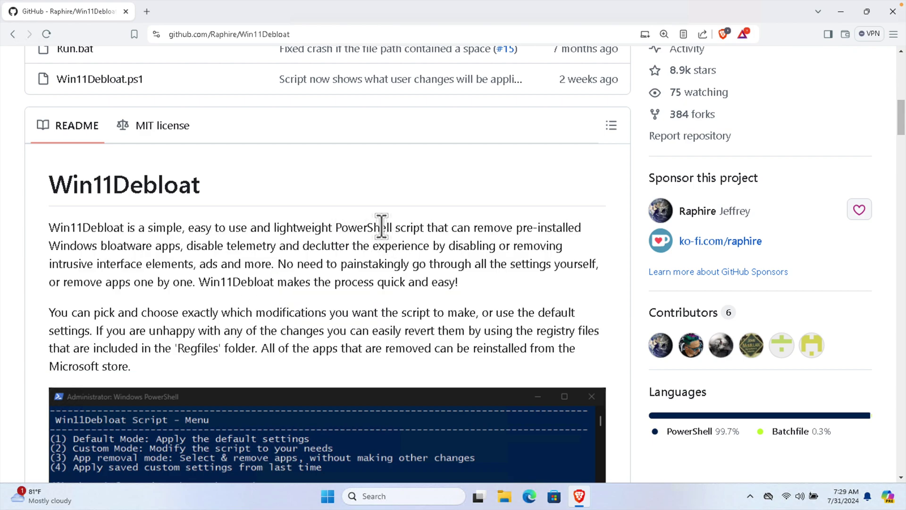
drag(336, 227, 427, 225)
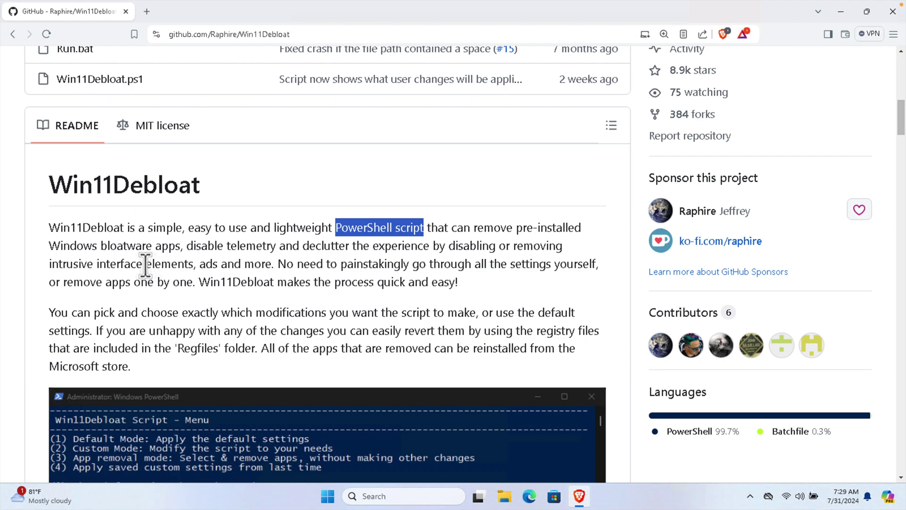
drag(143, 263, 245, 264)
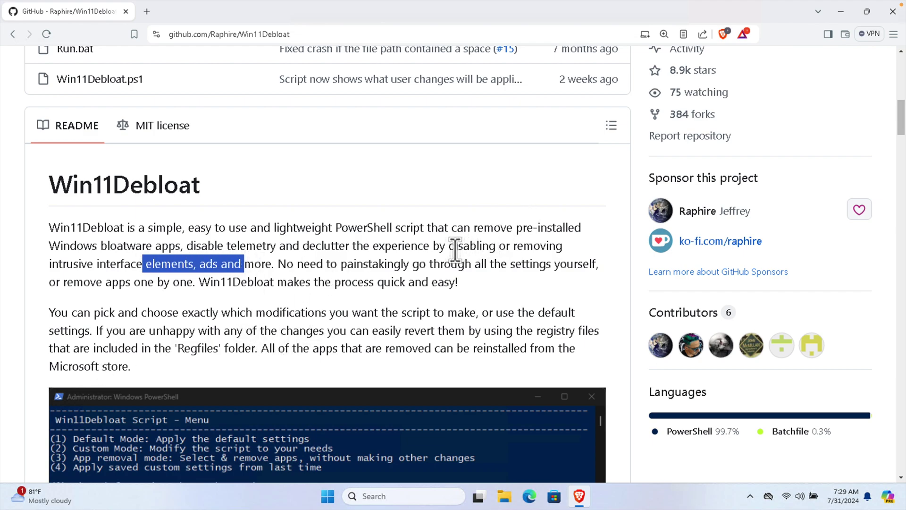
Review the README's picture of the script menu and the App Removal entries under Features.
scroll(287, 240, down, 2)
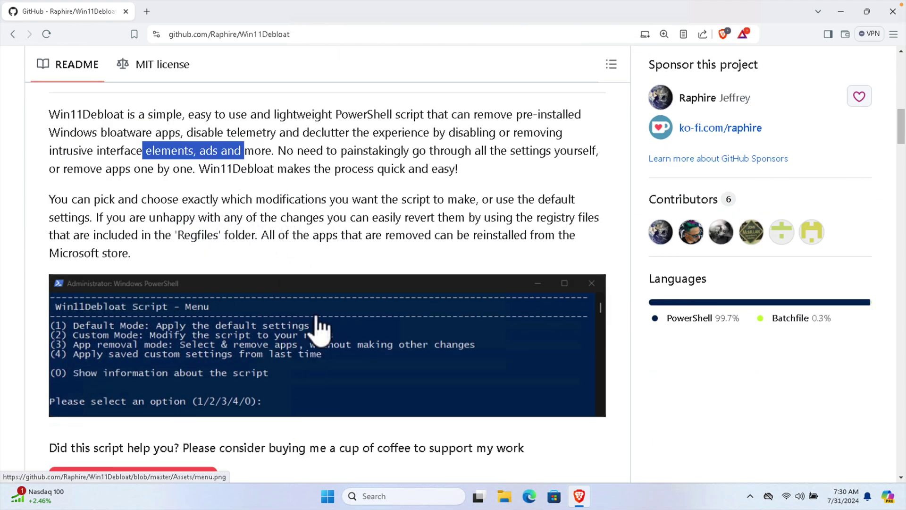
scroll(344, 343, down, 2)
scroll(344, 343, down, 1)
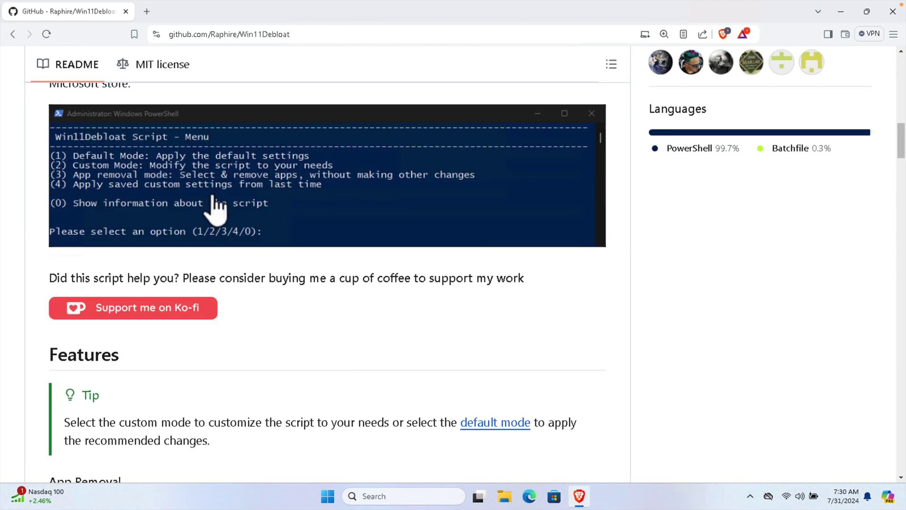
scroll(304, 277, down, 4)
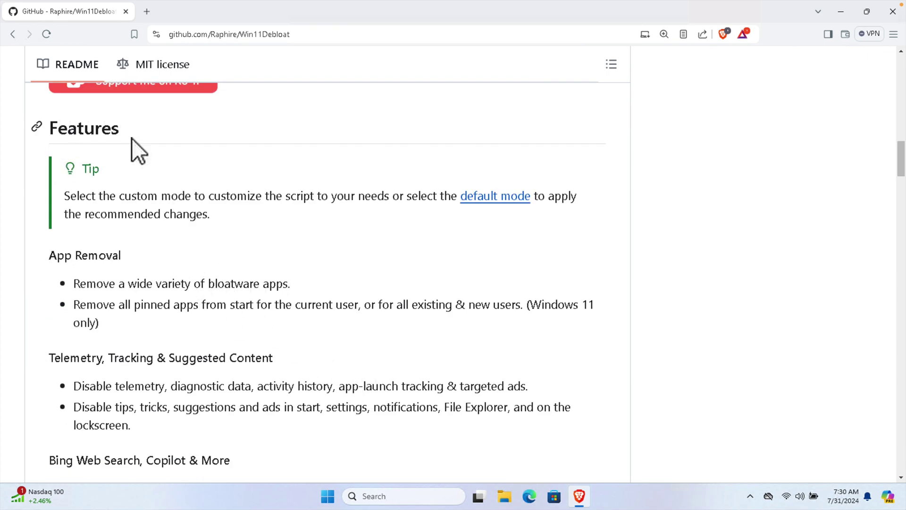
scroll(121, 318, down, 2)
scroll(118, 209, up, 3)
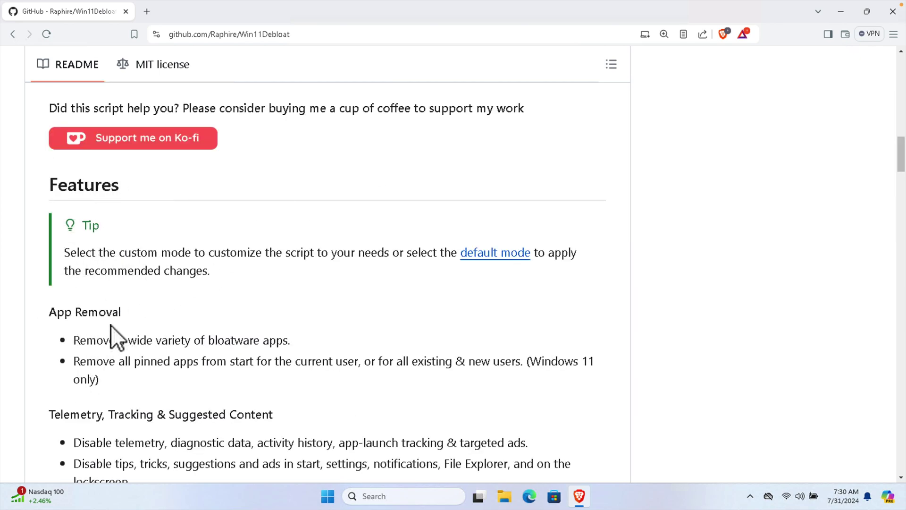
drag(37, 311, 206, 347)
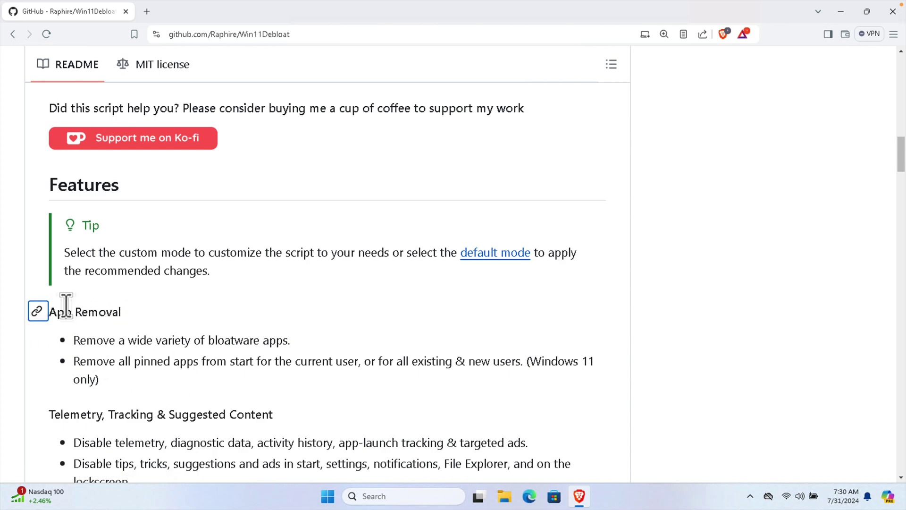
drag(96, 340, 216, 361)
Read through the remaining feature sections, from Telemetry, Tracking & Suggested Content down to Advanced Features and Default Mode.
scroll(220, 354, down, 3)
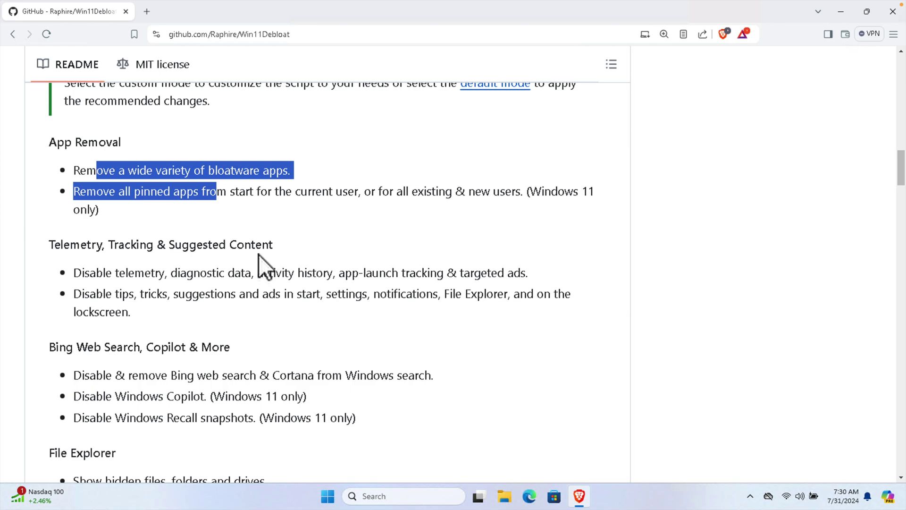
drag(166, 321, 114, 273)
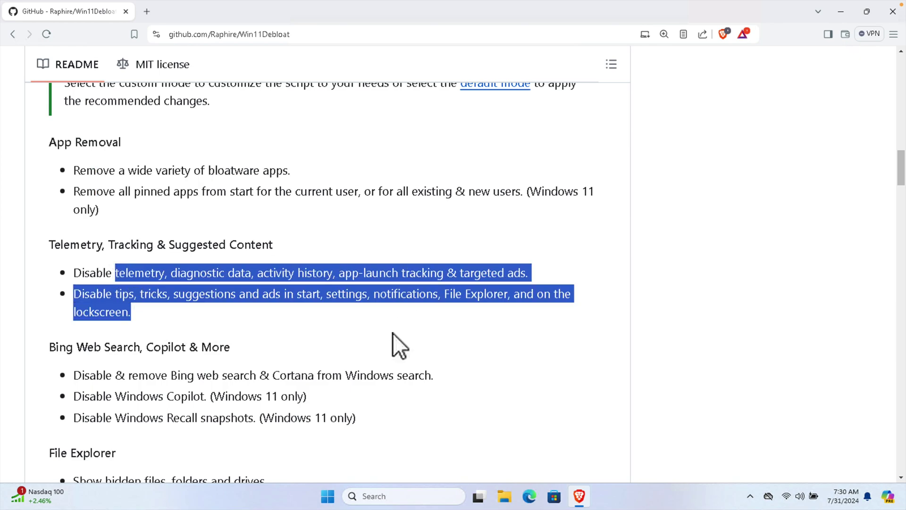
scroll(183, 365, down, 1)
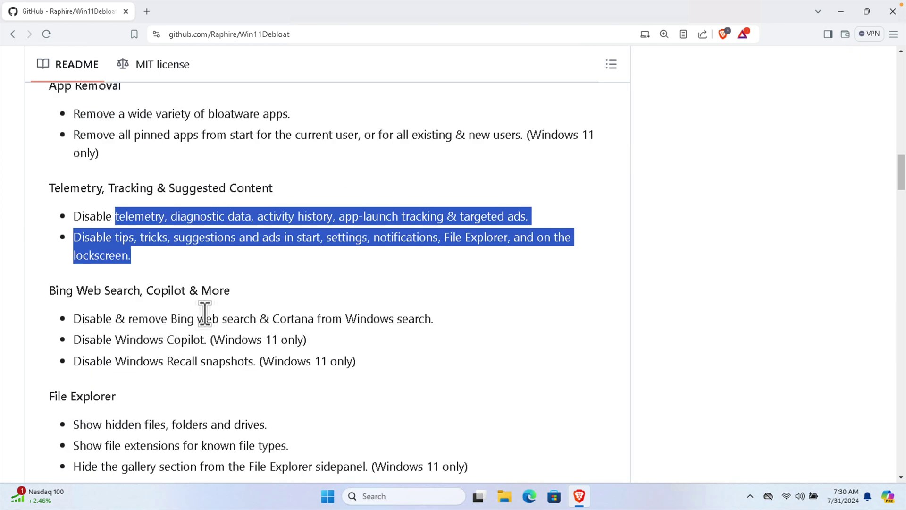
scroll(217, 301, down, 3)
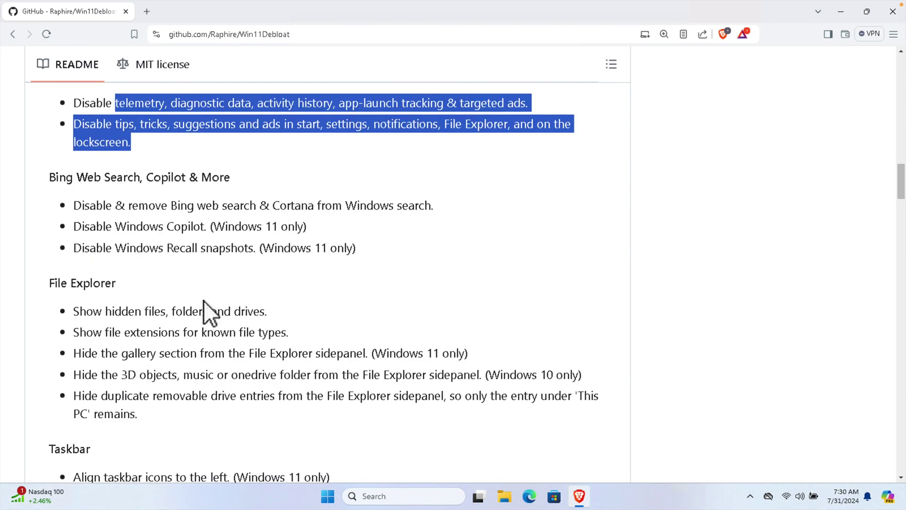
scroll(117, 197, down, 1)
scroll(124, 321, down, 1)
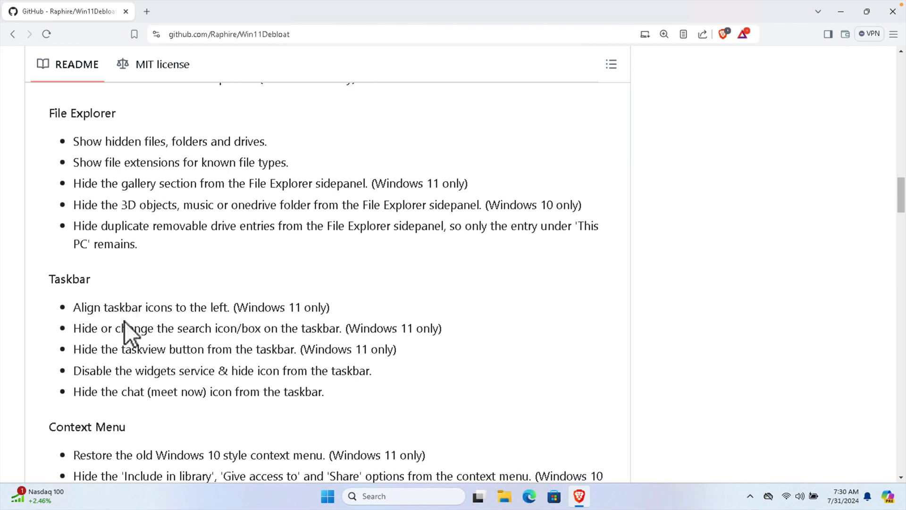
scroll(127, 359, down, 7)
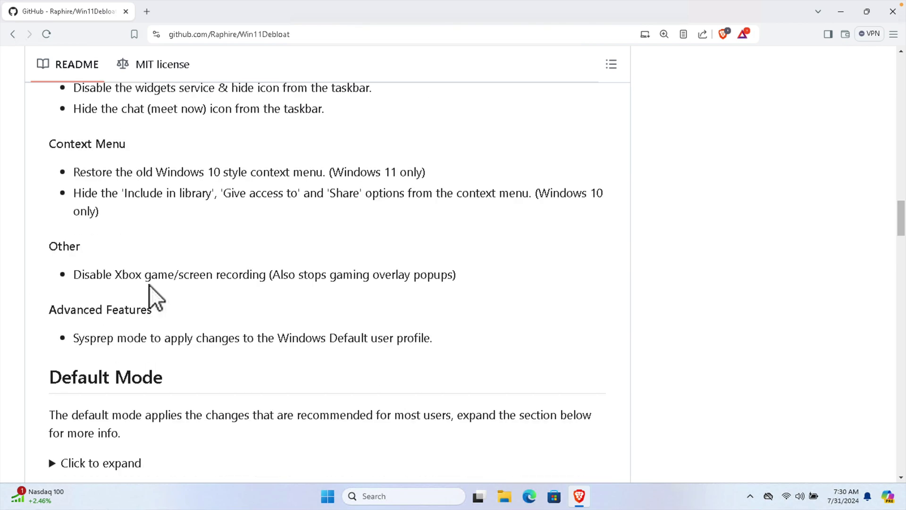
scroll(250, 340, down, 1)
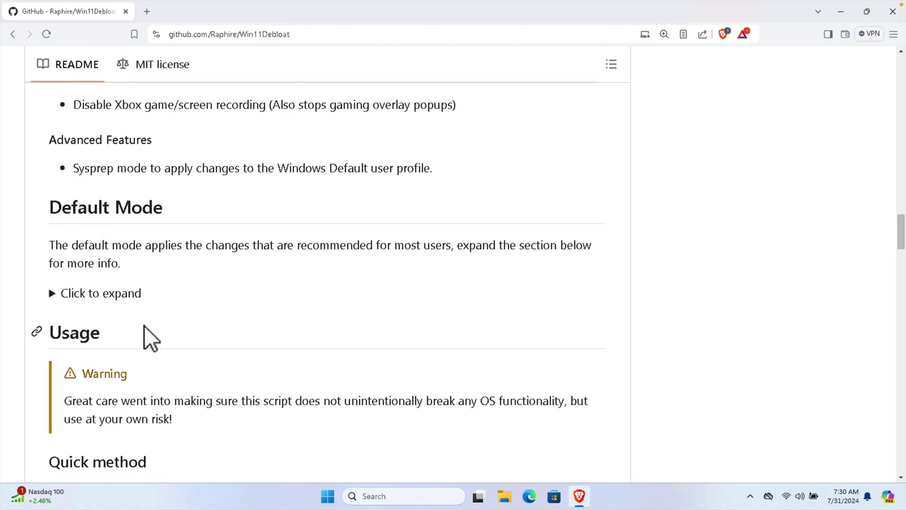
Read the Usage section's Quick method instructions for running the script through PowerShell, continuing to the Traditional method.
scroll(149, 336, down, 2)
scroll(194, 283, down, 3)
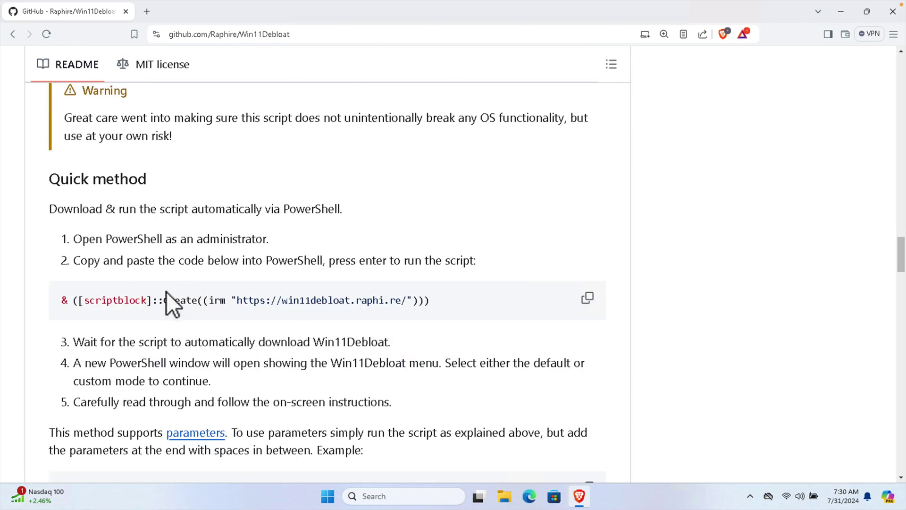
scroll(123, 189, up, 1)
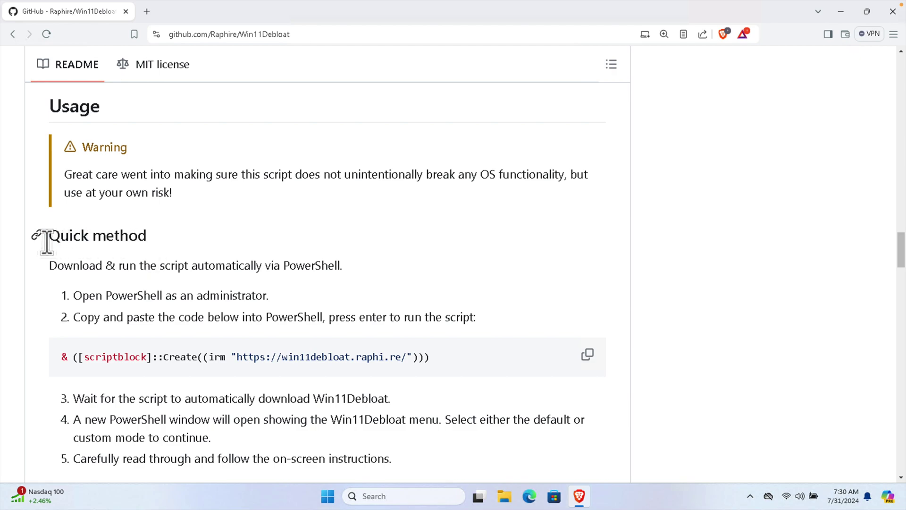
drag(75, 295, 223, 296)
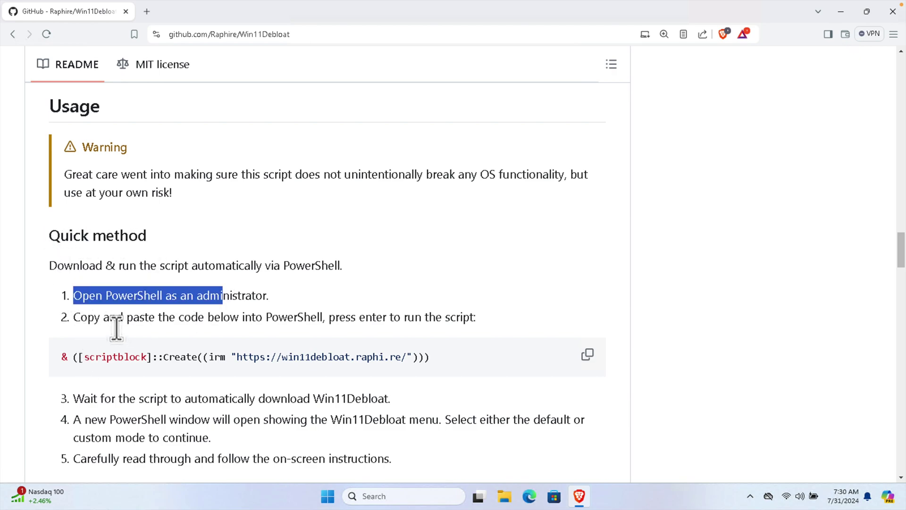
scroll(160, 371, down, 4)
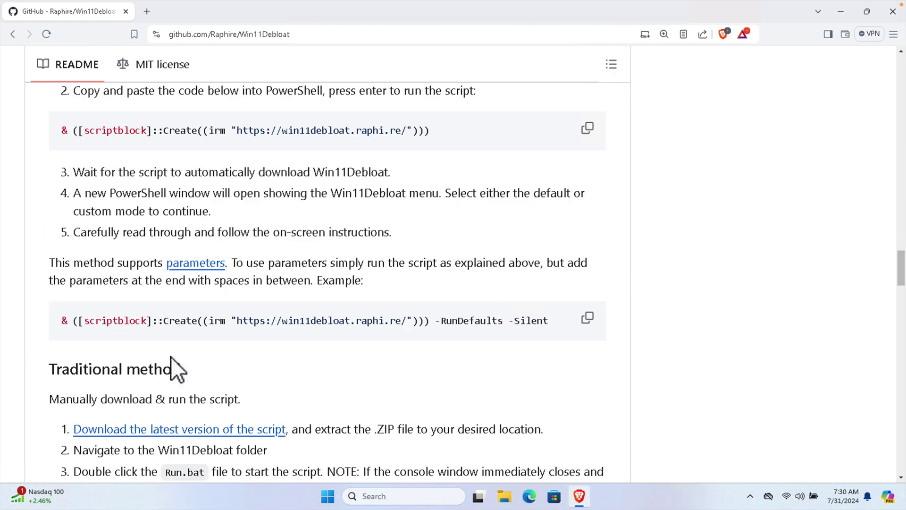
Read the Traditional method instructions, including the Win11Debloat folder, the Run.bat file, the console window note and steps 4 to 6.
scroll(202, 367, down, 2)
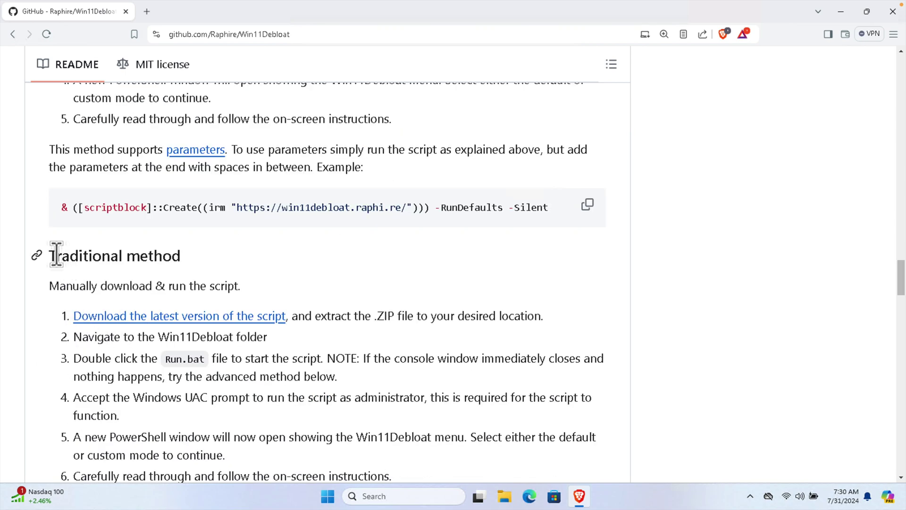
drag(48, 257, 256, 277)
drag(182, 258, 47, 262)
scroll(310, 323, down, 1)
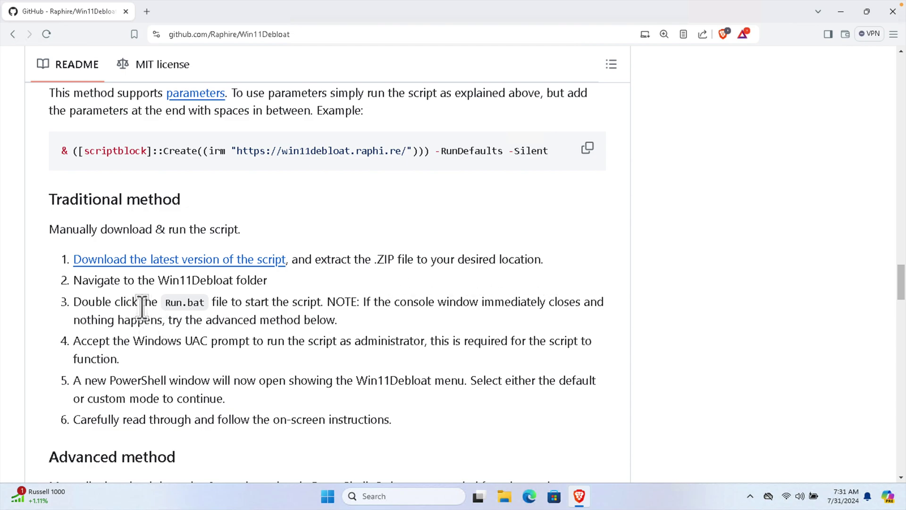
drag(268, 282, 149, 282)
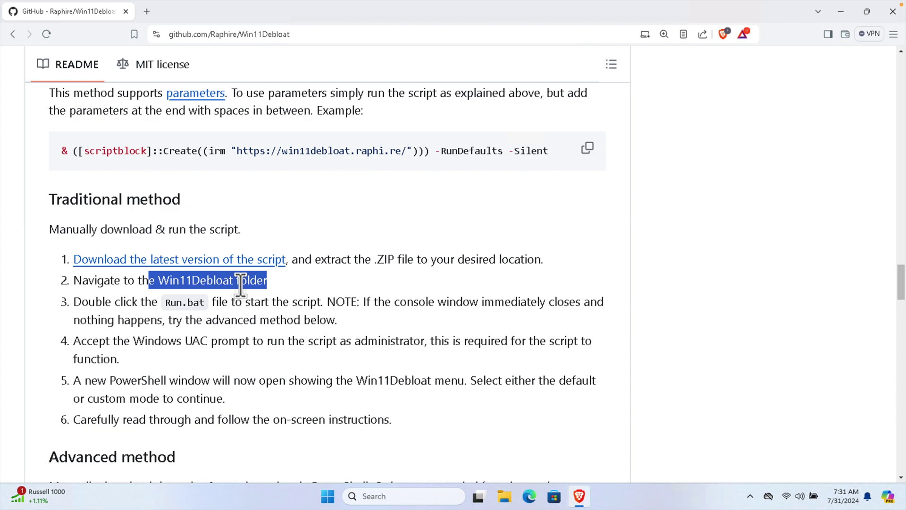
click(170, 319)
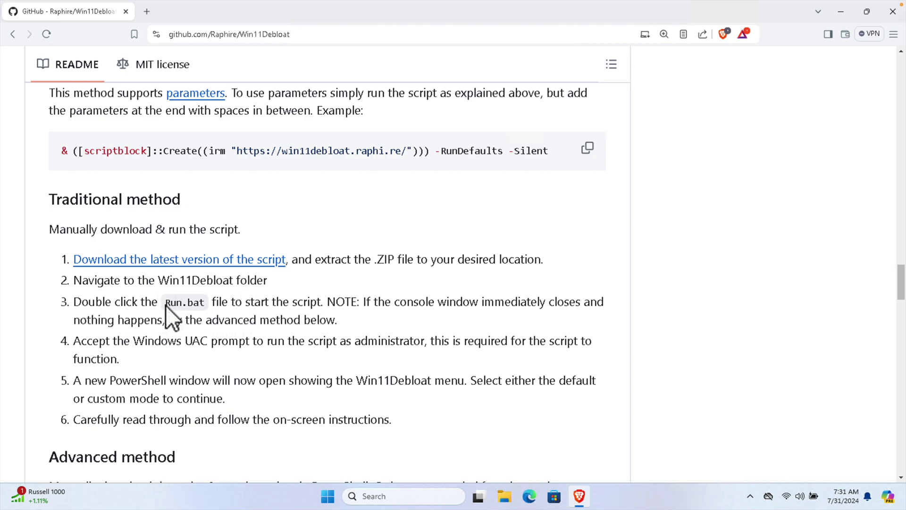
drag(166, 302, 208, 302)
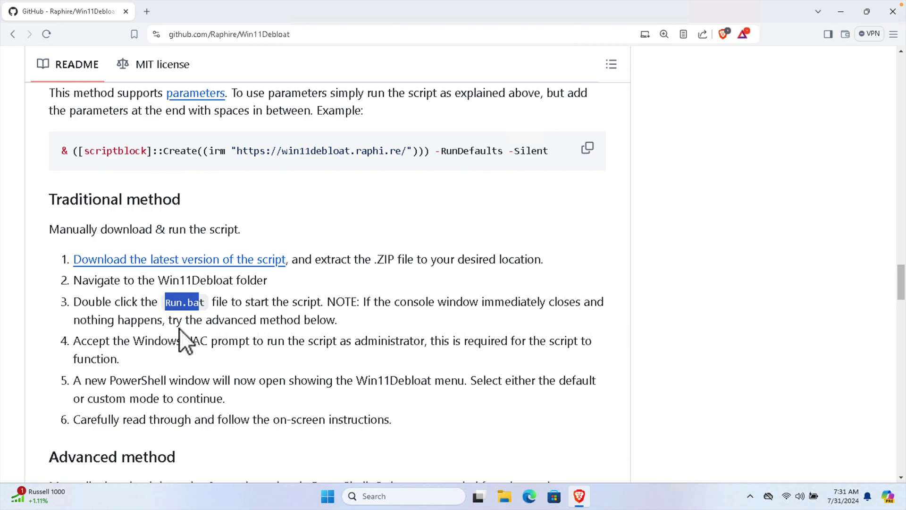
drag(338, 320, 160, 319)
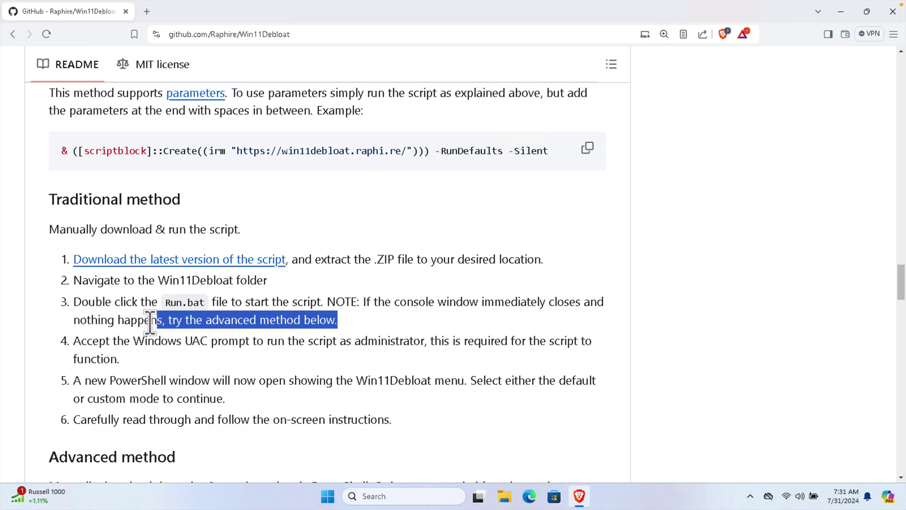
click(91, 320)
drag(73, 319, 344, 320)
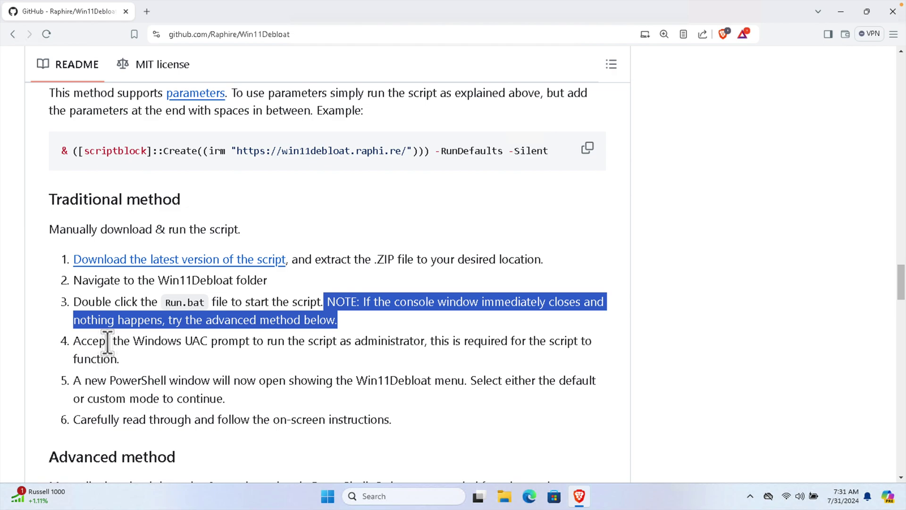
drag(76, 340, 397, 420)
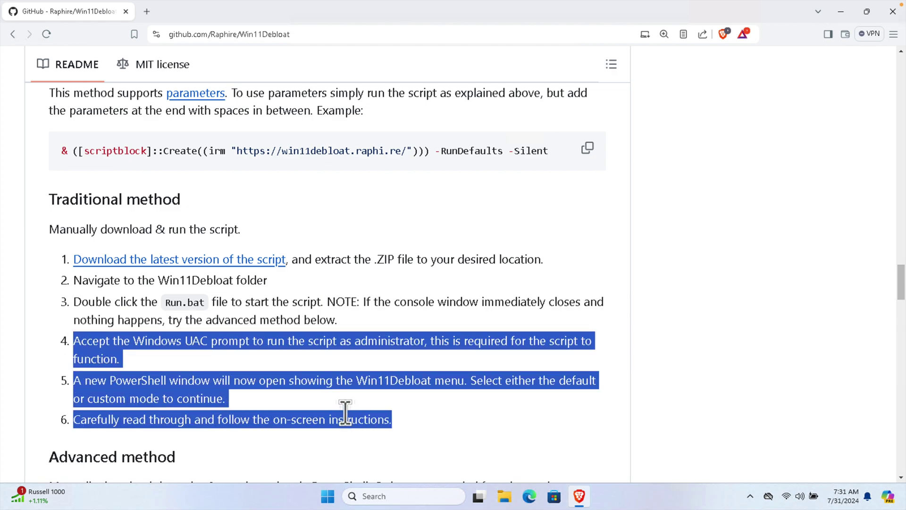
Download the latest version of the script and save it as the Win11Debloat-master compressed folder in Downloads.
click(200, 262)
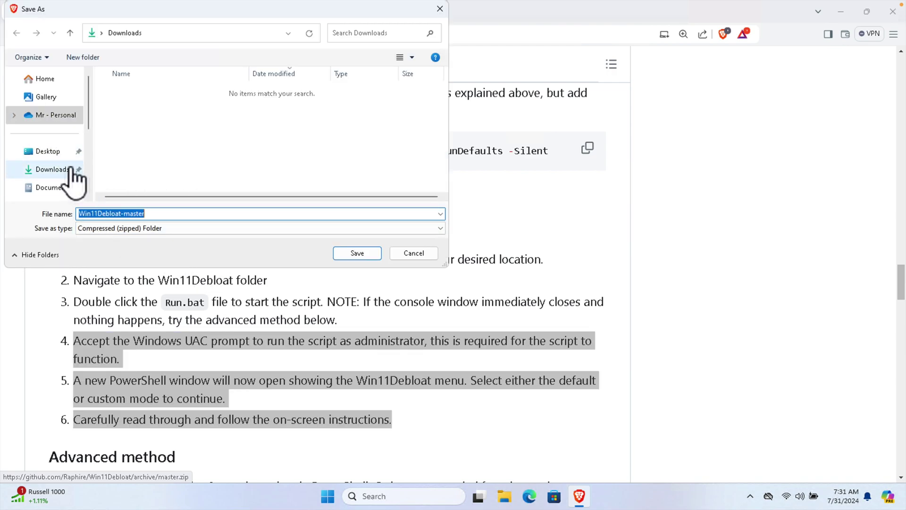
click(44, 175)
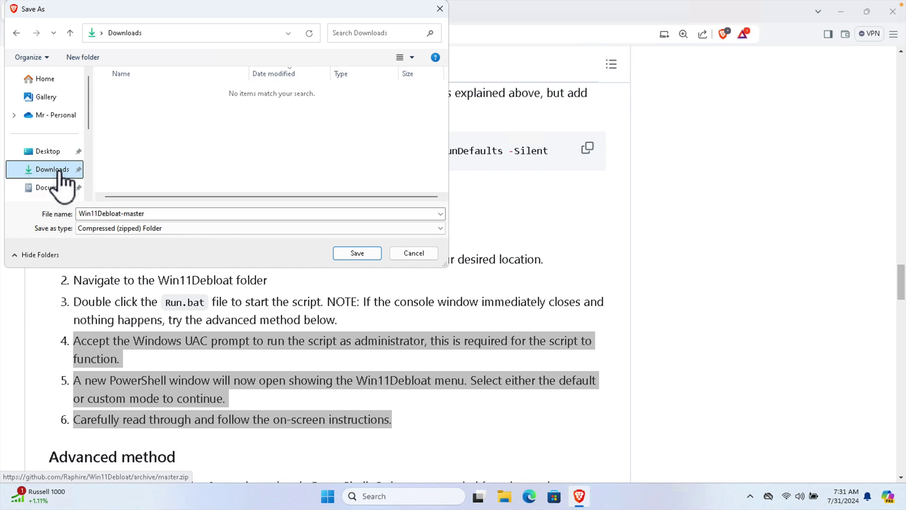
click(358, 253)
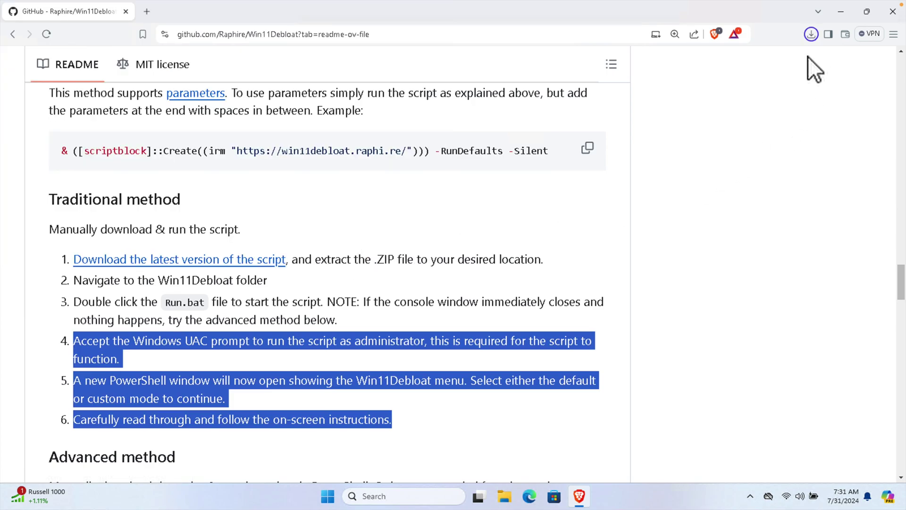
Show the downloaded Win11Debloat-master.zip in its folder in File Explorer and minimize the browser.
click(811, 35)
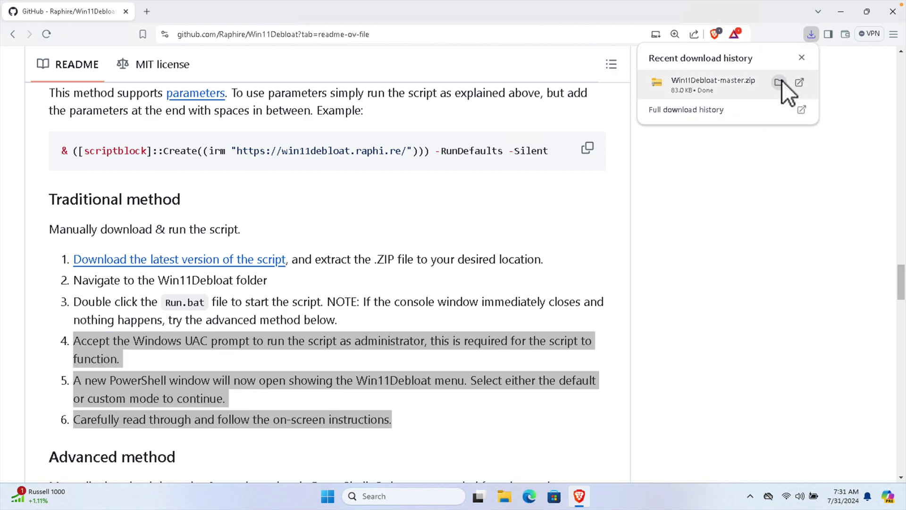
click(778, 83)
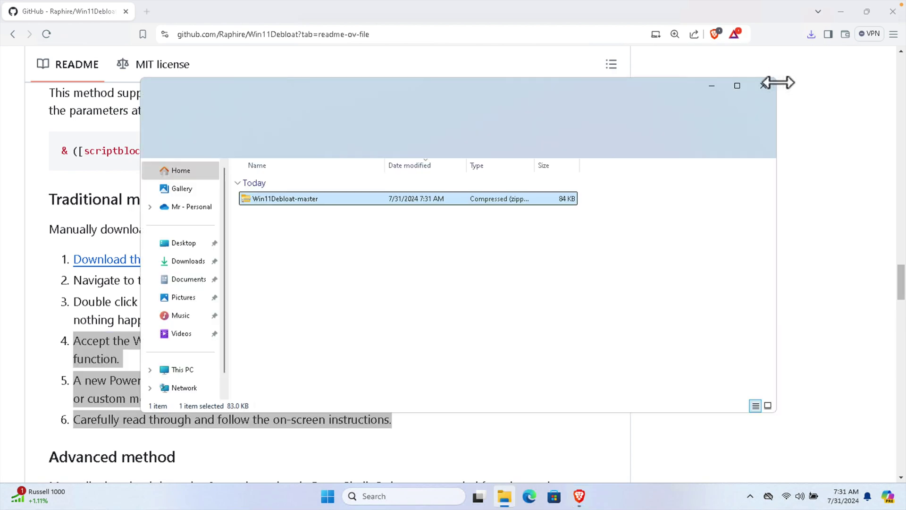
click(852, 107)
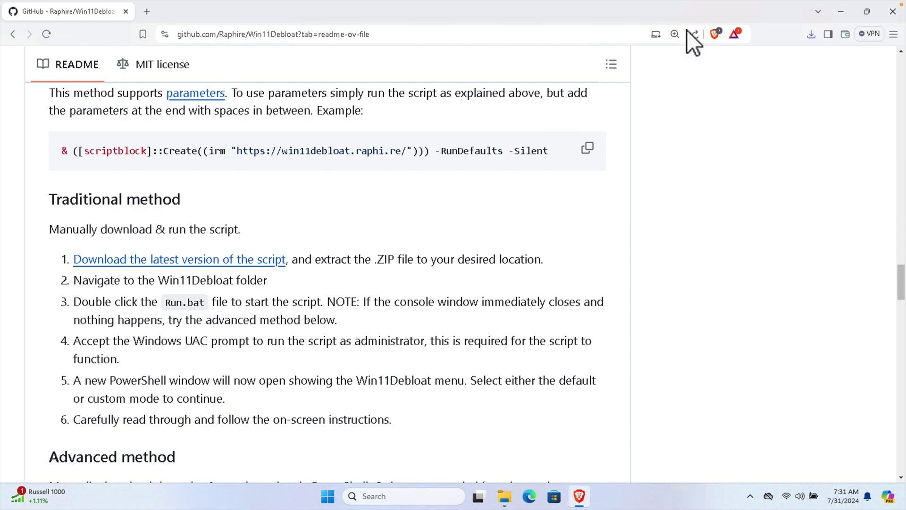
click(842, 13)
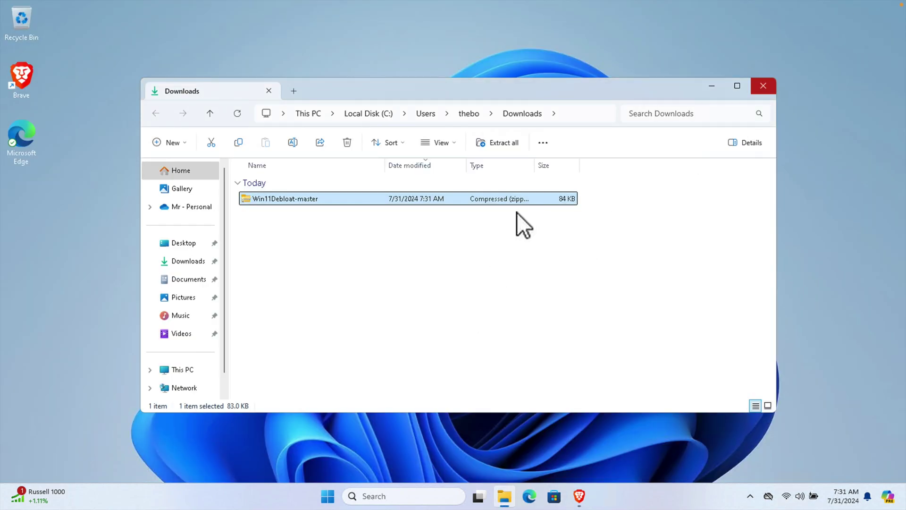
Extract the Win11Debloat-master archive into a folder of the same name in Downloads and close the window showing the extracted files.
click(347, 213)
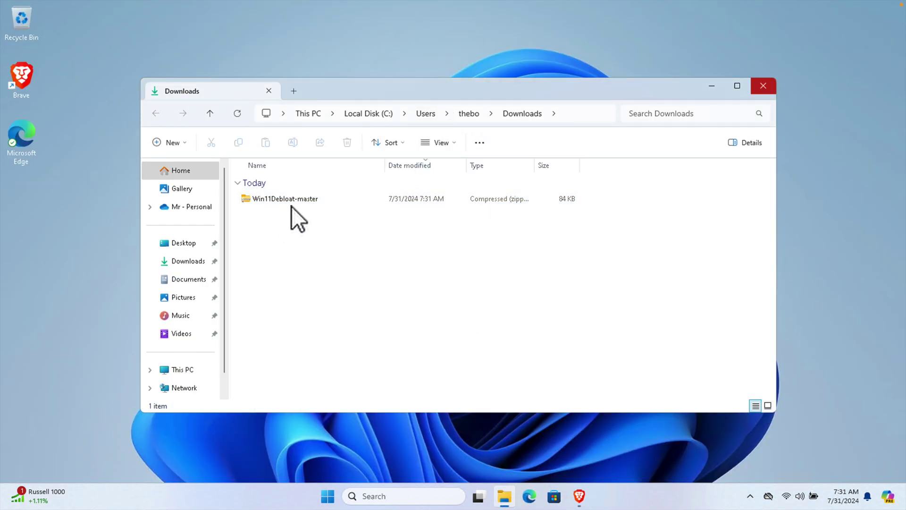
click(273, 200)
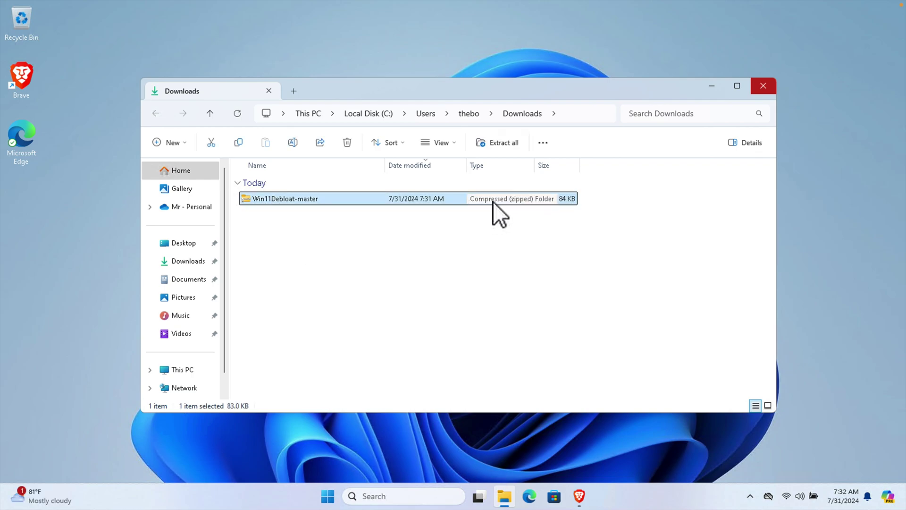
right_click(270, 197)
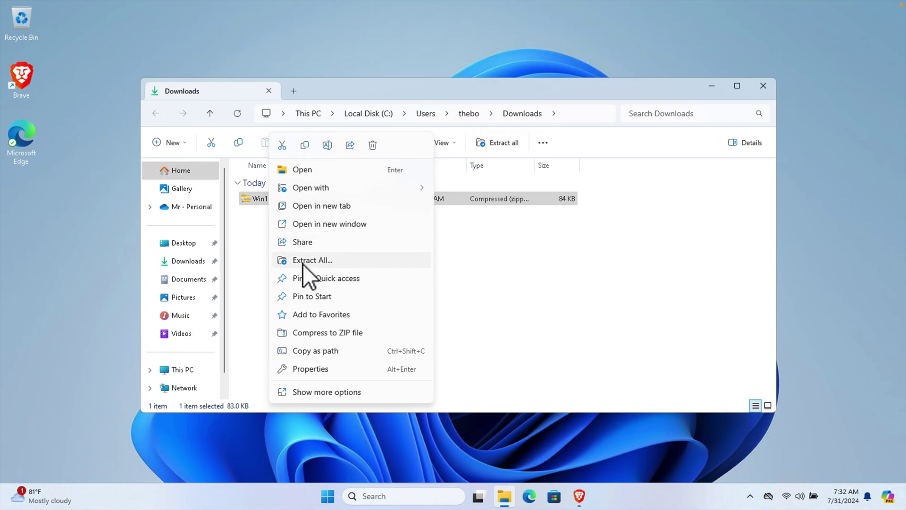
click(332, 261)
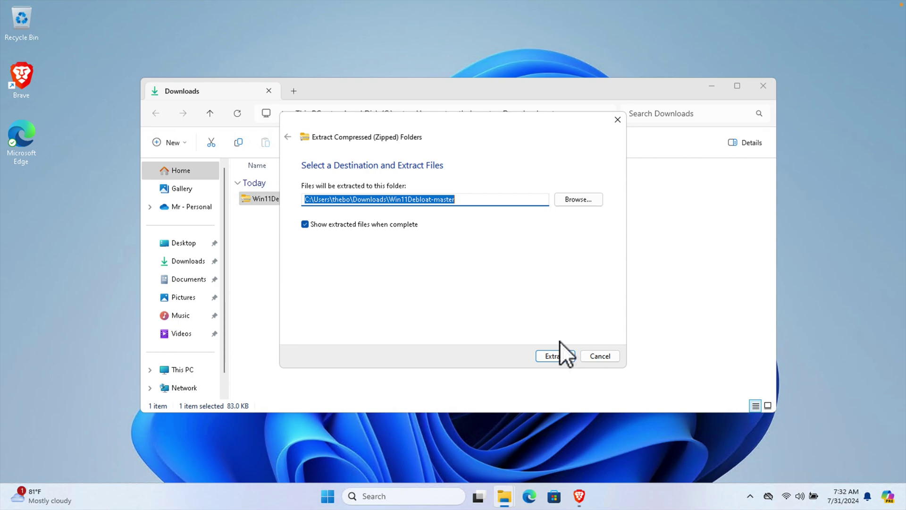
click(559, 355)
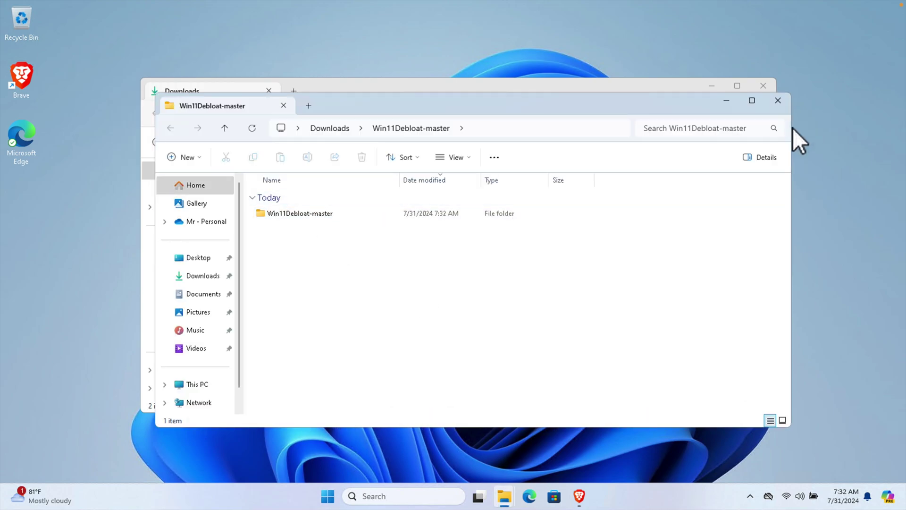
click(778, 101)
Move the Win11Debloat-master compressed folder from Downloads to the Recycle Bin.
click(326, 267)
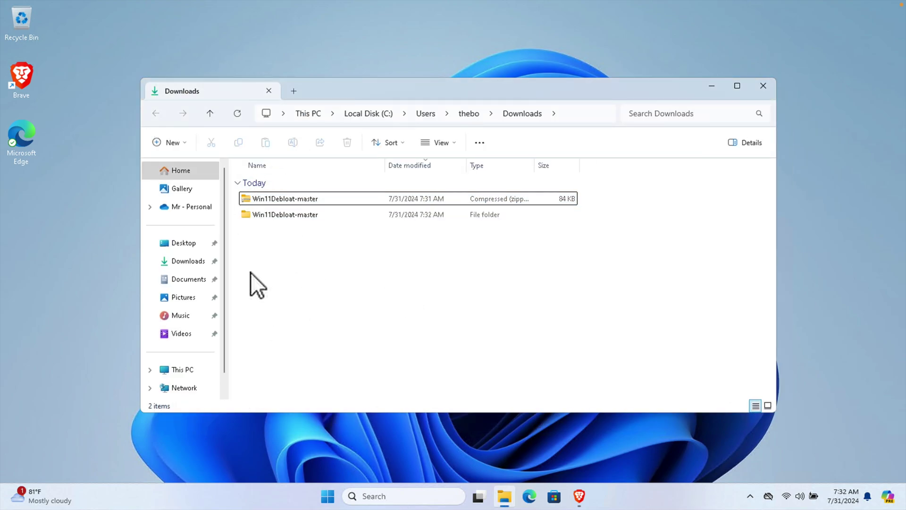
click(305, 200)
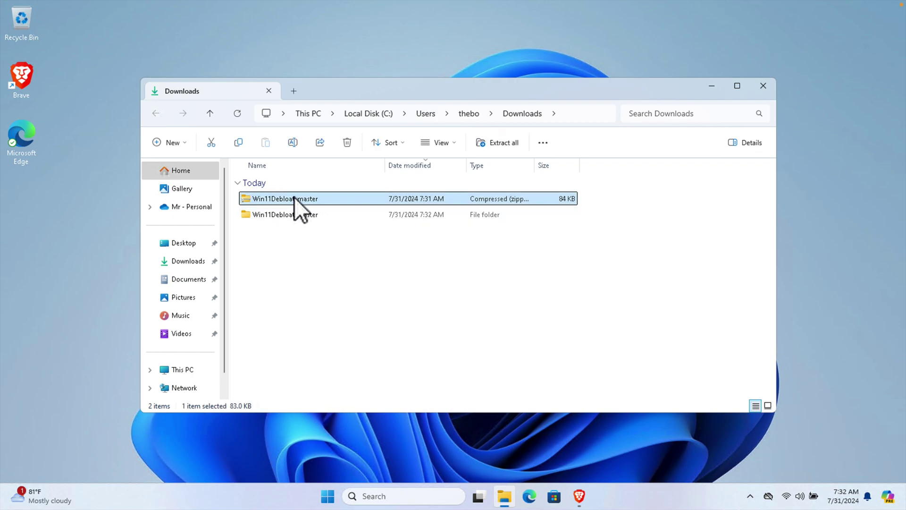
drag(55, 41, 18, 16)
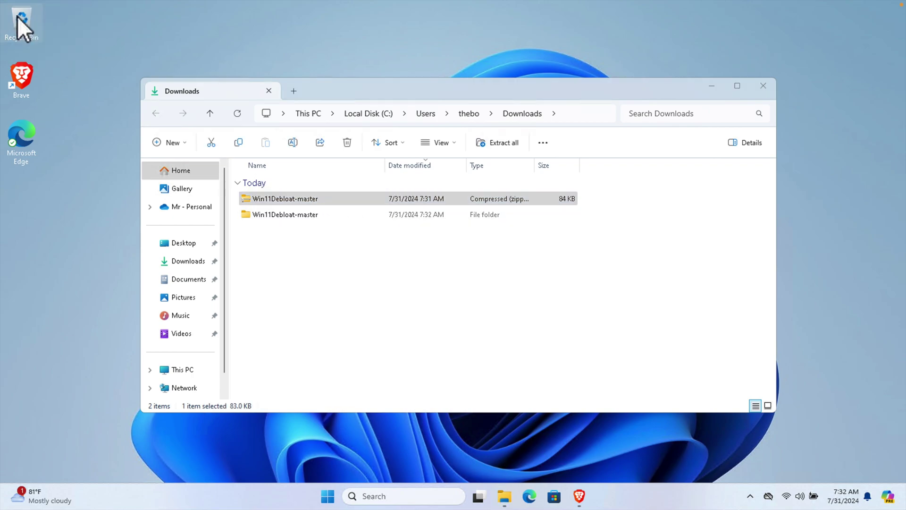
Open the inner Win11Debloat-master folder with the script files and select the Run batch file.
click(313, 199)
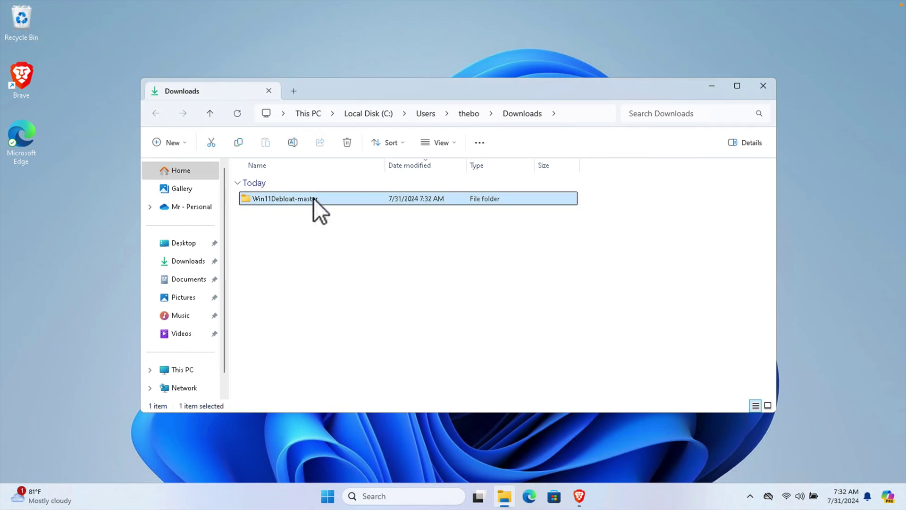
double_click(287, 201)
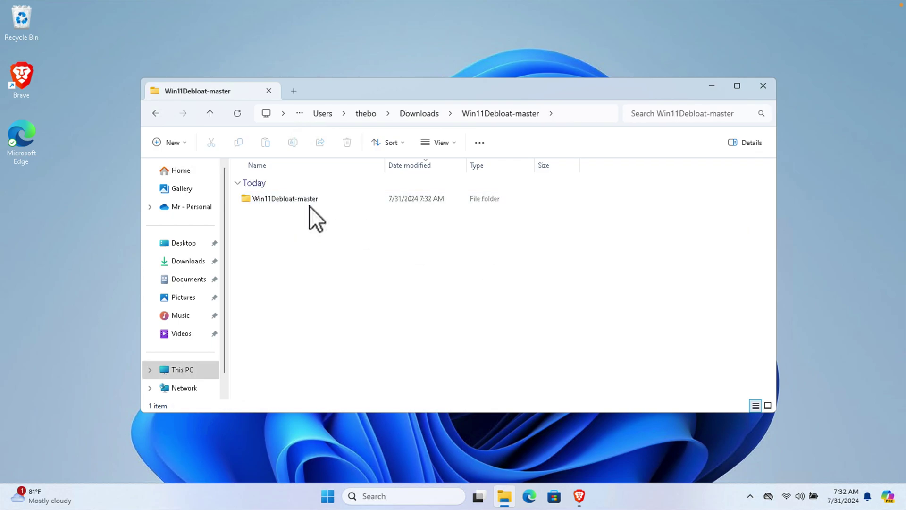
double_click(292, 199)
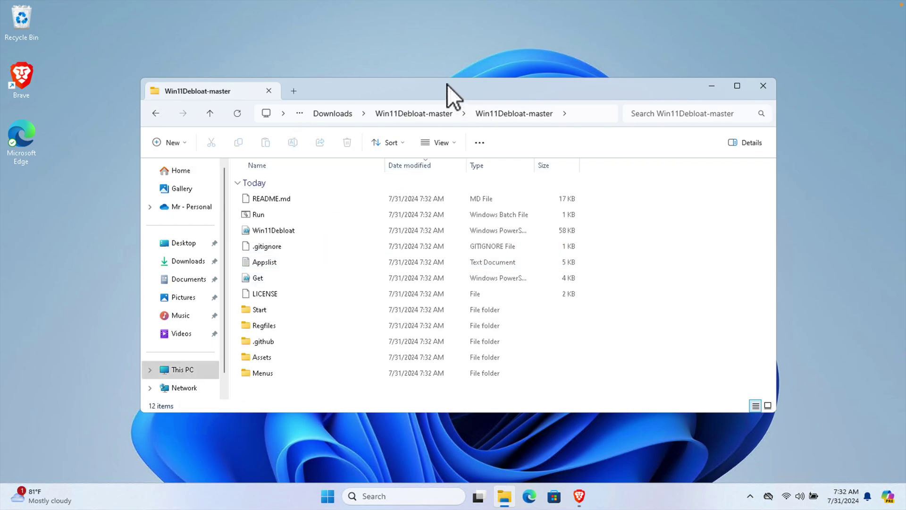
drag(447, 84, 398, 60)
click(215, 190)
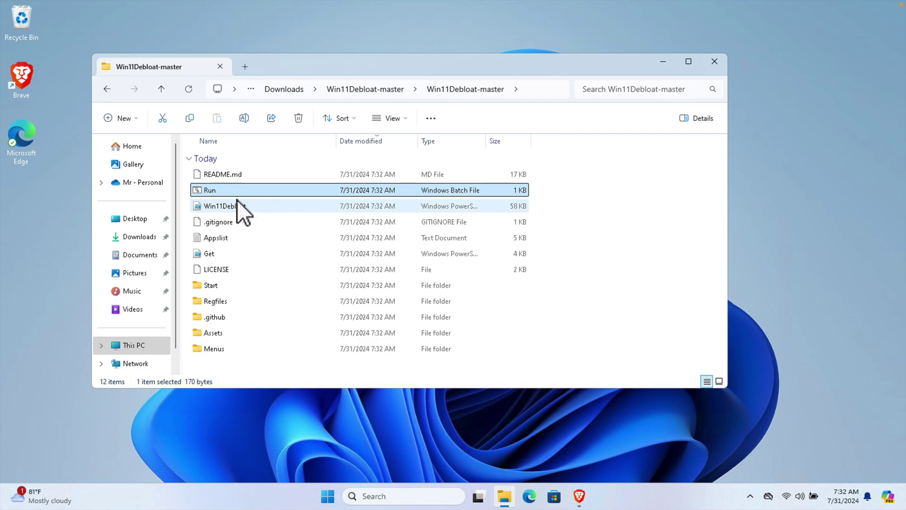
Open the Appslist text document, review which apps the script uninstalls or keeps, and close it.
double_click(225, 239)
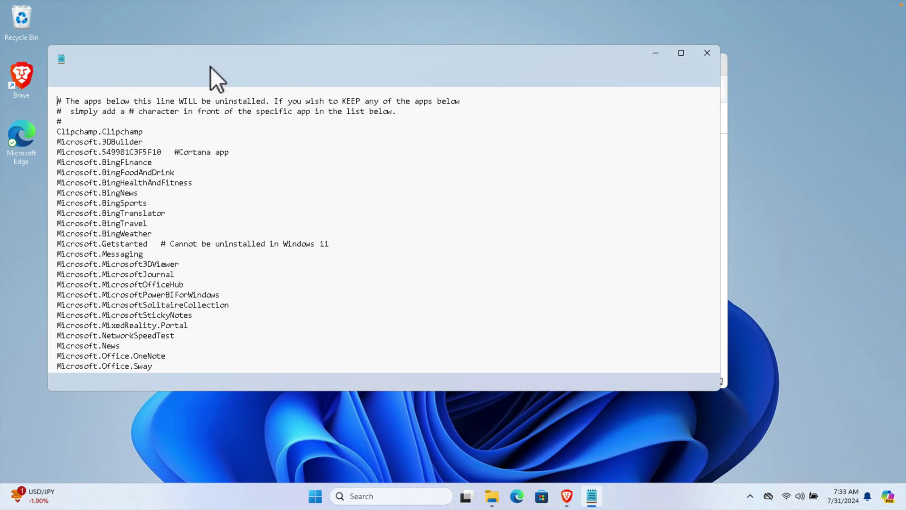
click(265, 127)
scroll(139, 311, down, 20)
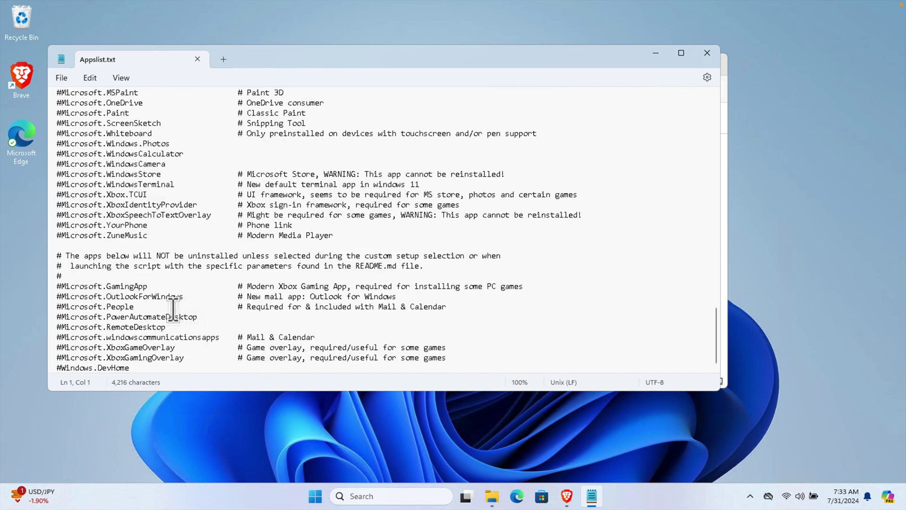
click(706, 55)
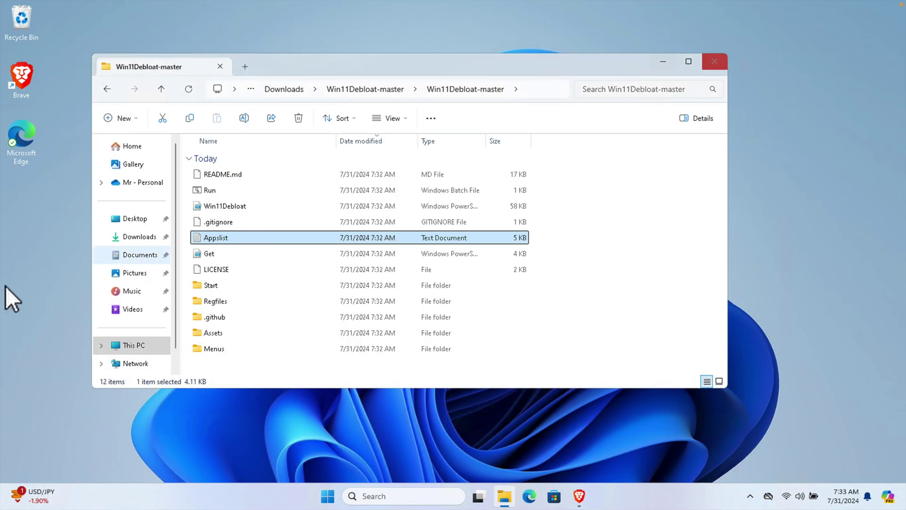
Run the Run batch file as administrator, allow it to make changes, and shrink the script's PowerShell window to uncover the folder.
click(214, 191)
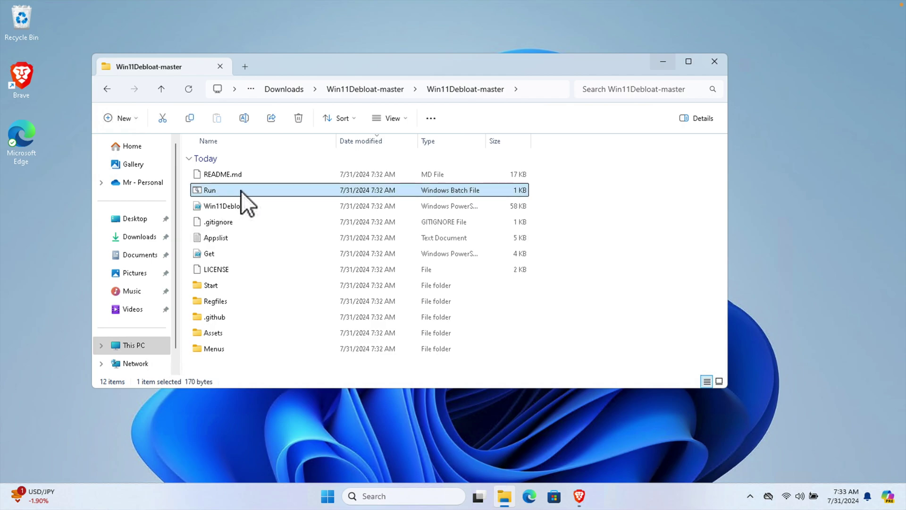
right_click(242, 190)
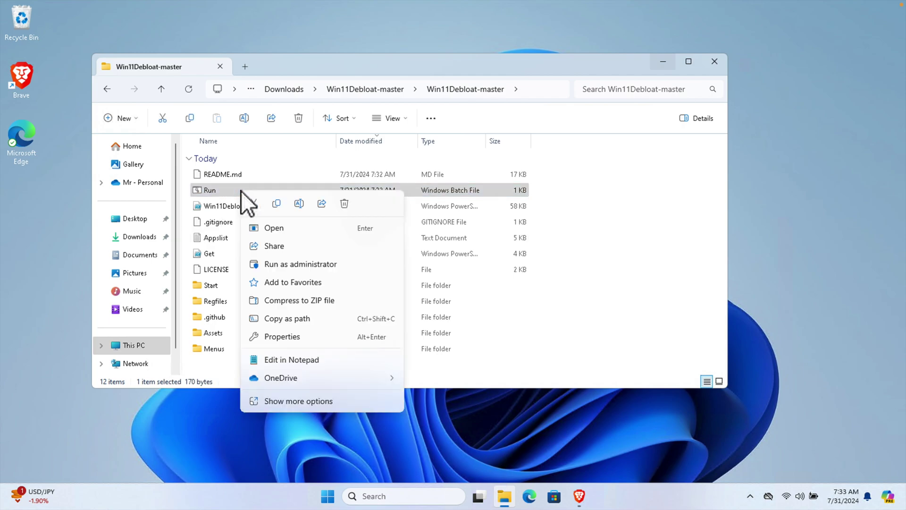
click(316, 264)
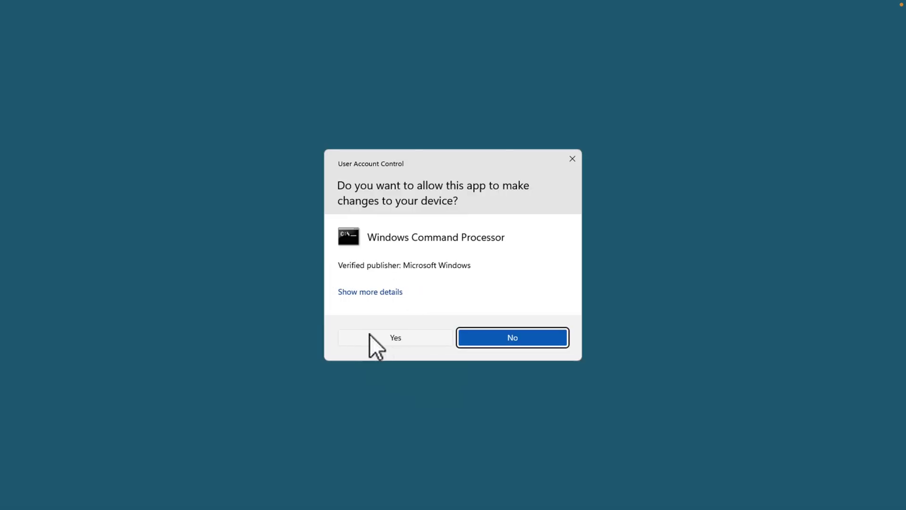
click(395, 342)
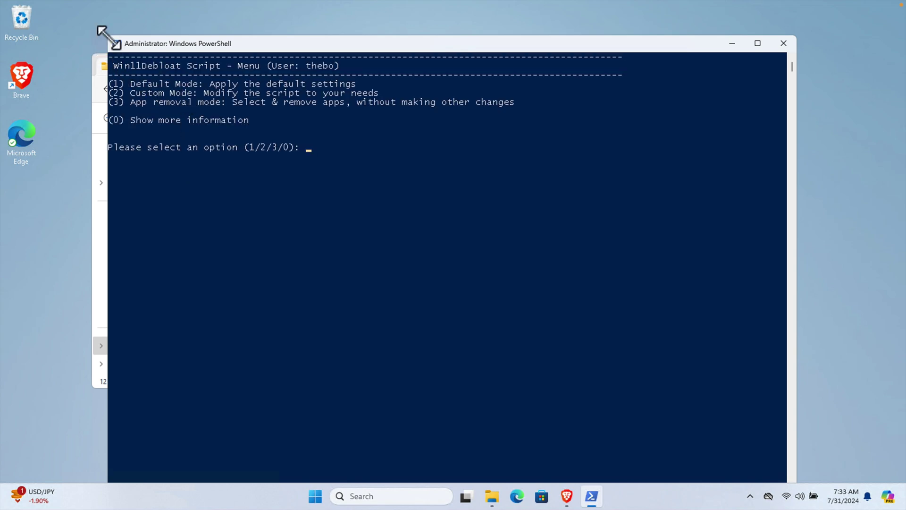
drag(108, 36, 179, 215)
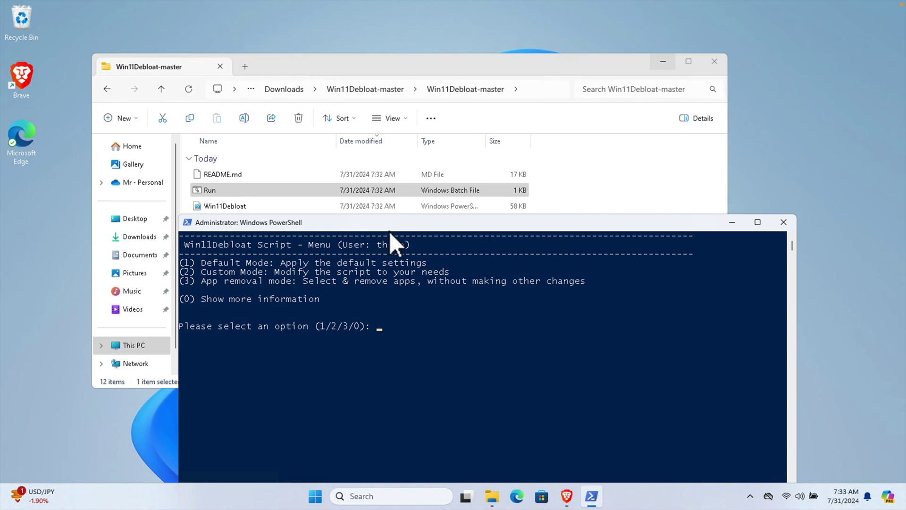
Reposition the PowerShell window, minimize the script folder window, and choose option 2, Custom Mode, in the Win11Debloat script.
drag(390, 226, 331, 132)
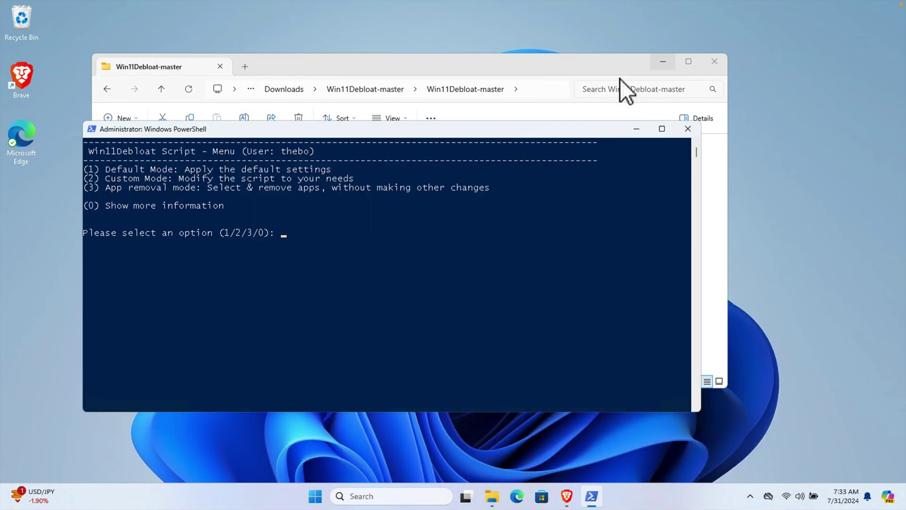
click(627, 71)
click(663, 61)
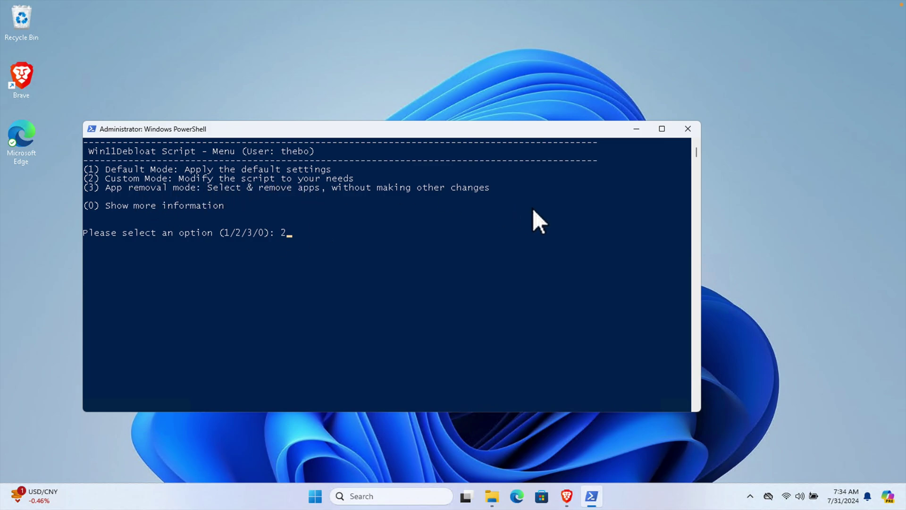
key(Return)
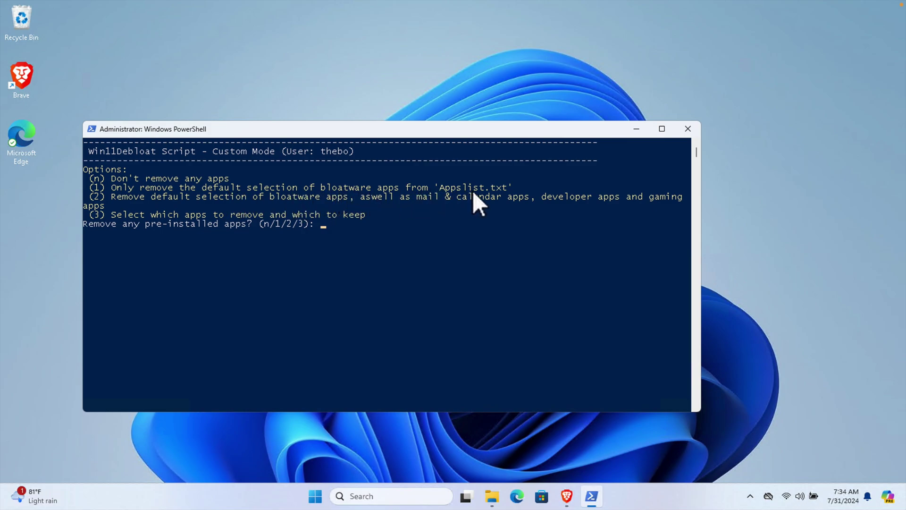
Switch to File Explorer to point out the Appslist text document in the script folder, and return to the PowerShell window.
click(492, 495)
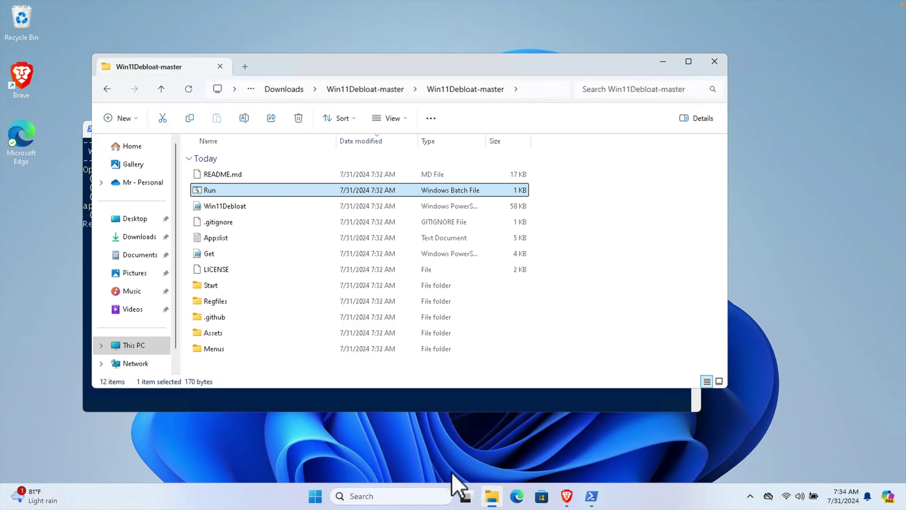
click(229, 238)
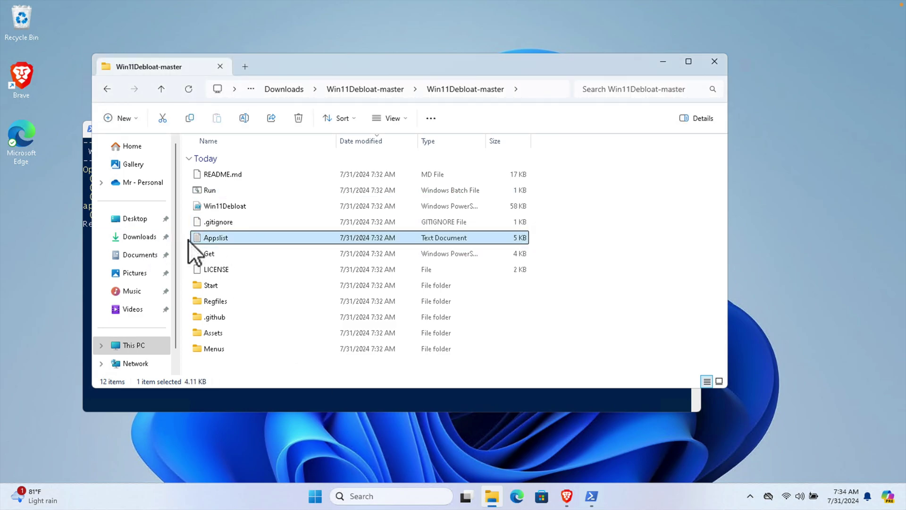
click(662, 61)
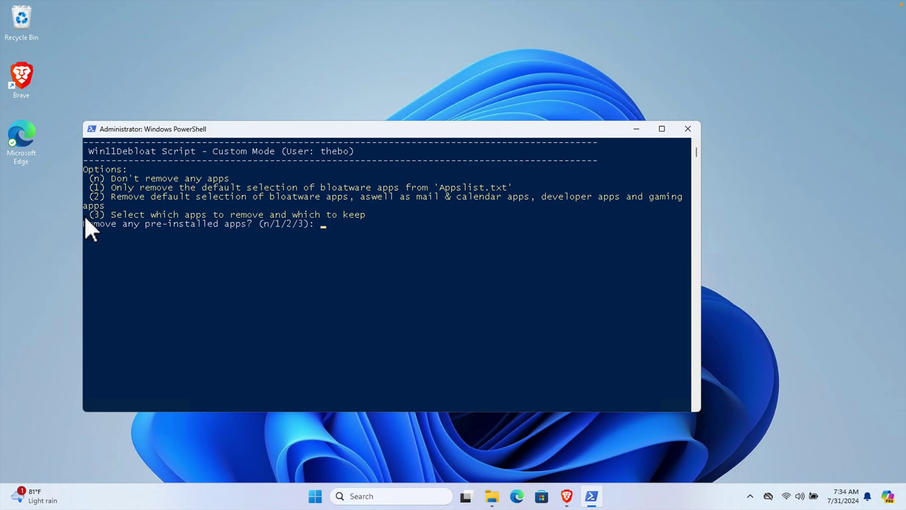
Answer the app removal question with option 3 and move the application selection window over the PowerShell window.
text(3)
key(Return)
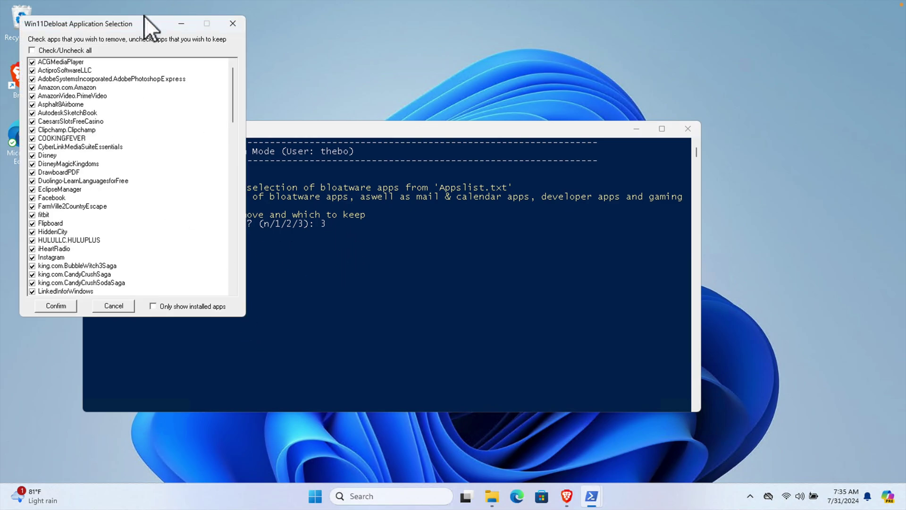
drag(143, 15, 446, 103)
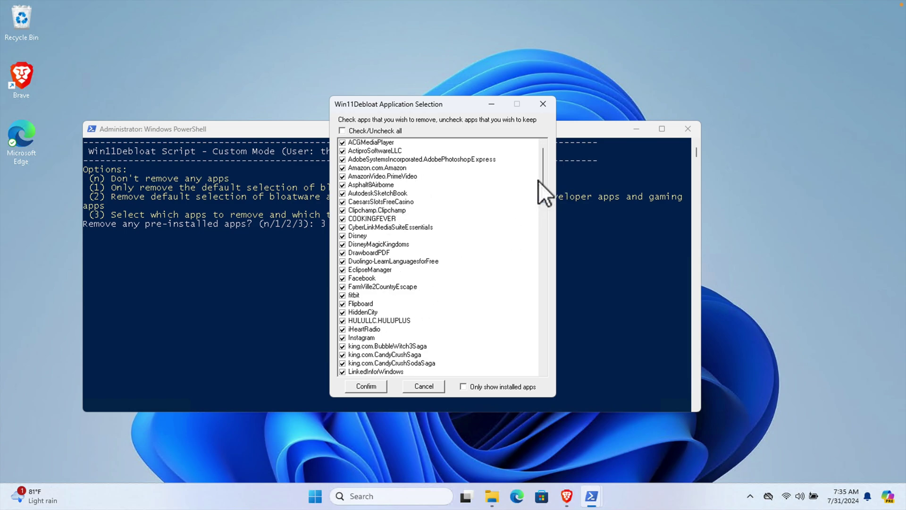
Mark Microsoft.GamingApp and Microsoft.GetHelp for removal and leave Microsoft.MSPaint unchecked in the application list.
drag(542, 183, 543, 235)
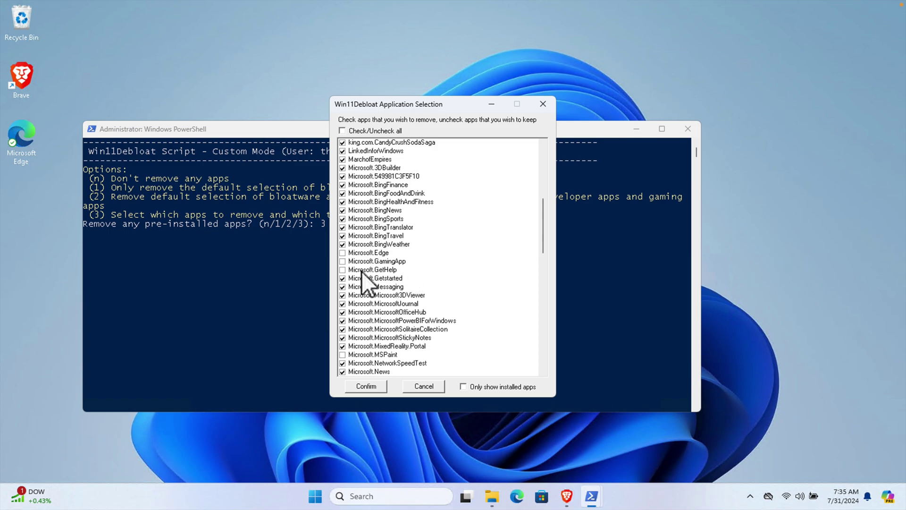
click(343, 261)
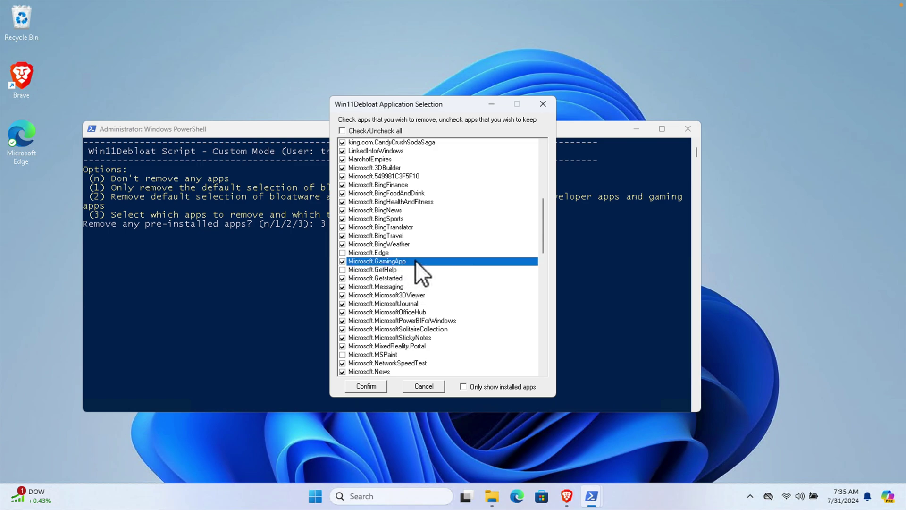
click(343, 270)
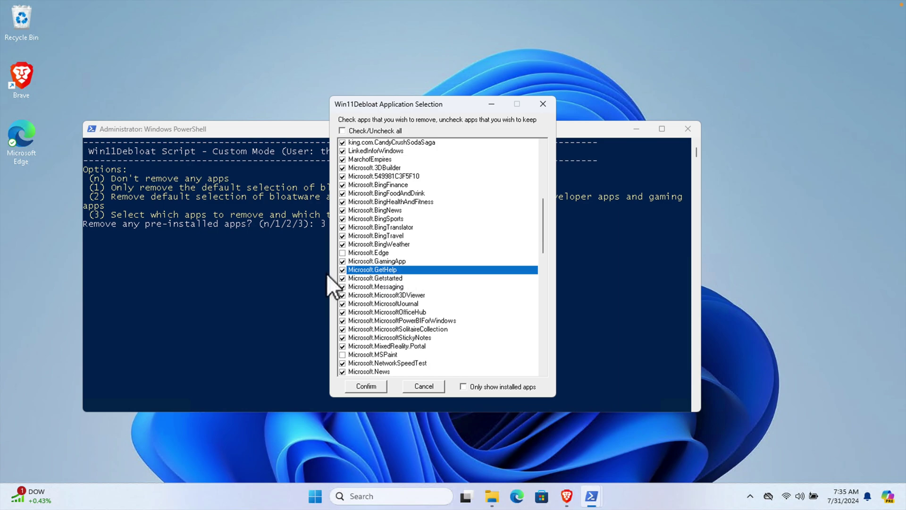
drag(542, 234, 541, 255)
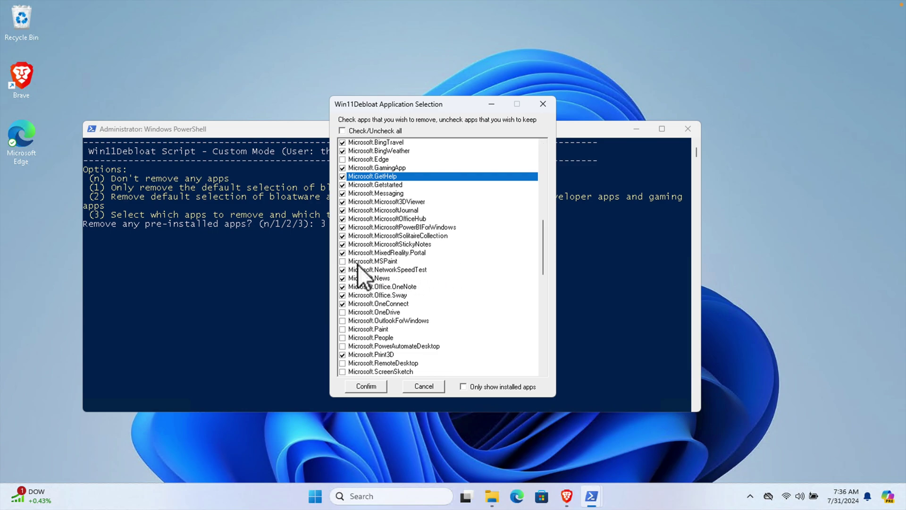
click(343, 262)
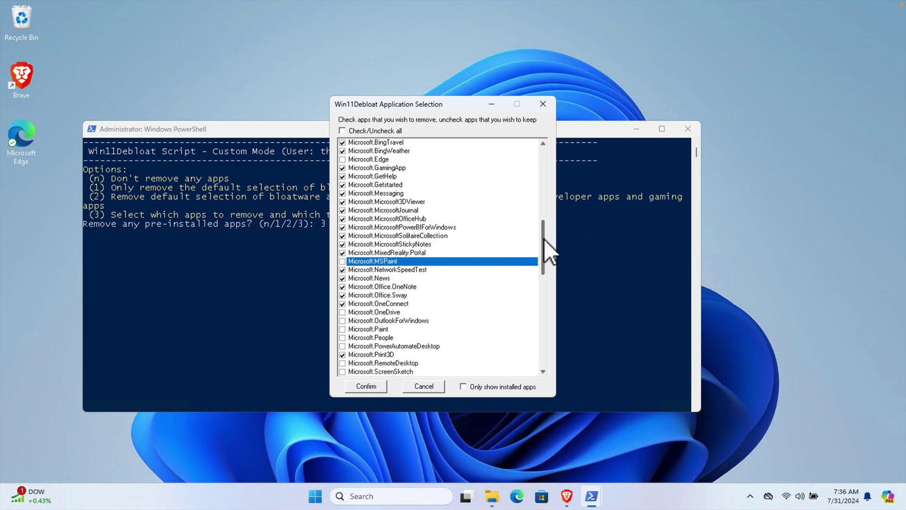
Mark Microsoft's OneDrive, OutlookForWindows, People, PowerAutomateDesktop, ScreenSketch and Whiteboard apps for removal.
drag(543, 240, 542, 248)
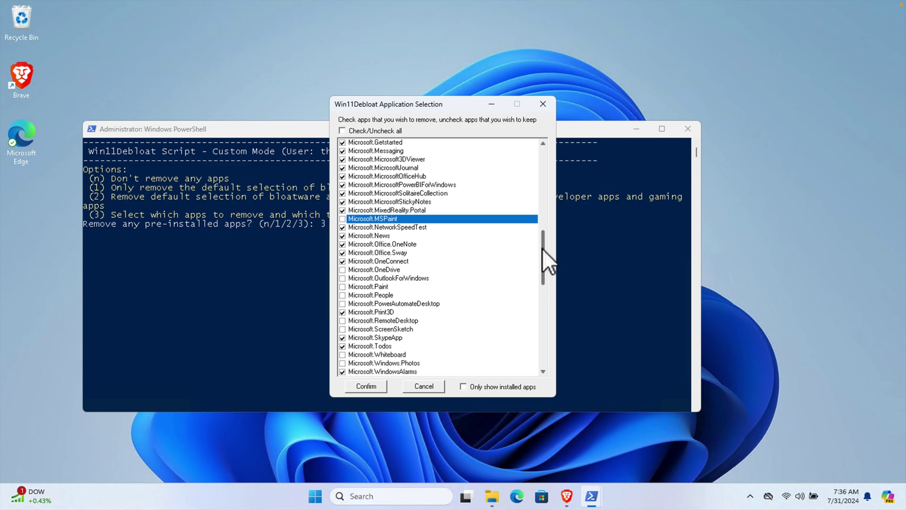
click(343, 270)
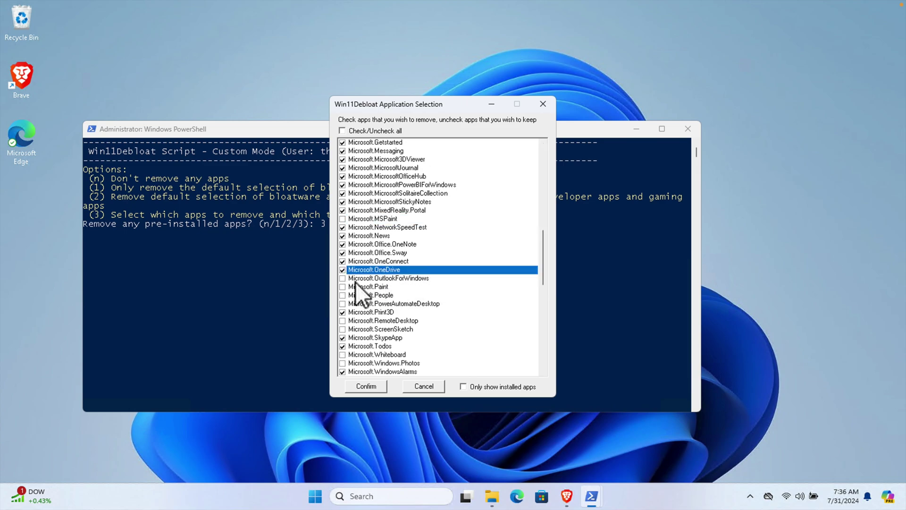
click(343, 278)
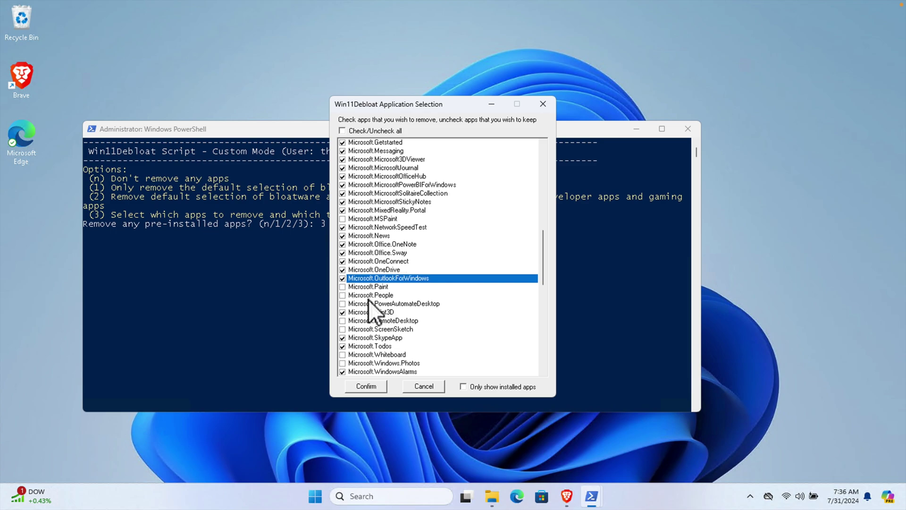
click(343, 295)
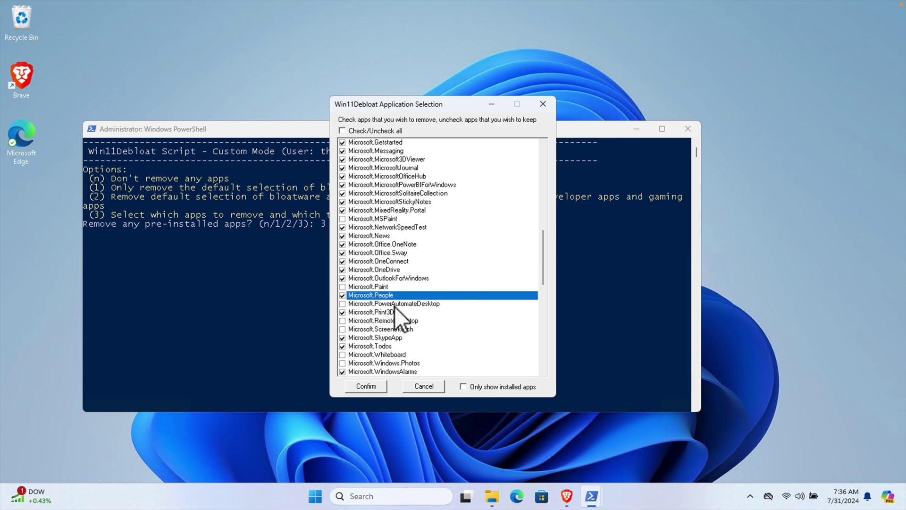
click(343, 304)
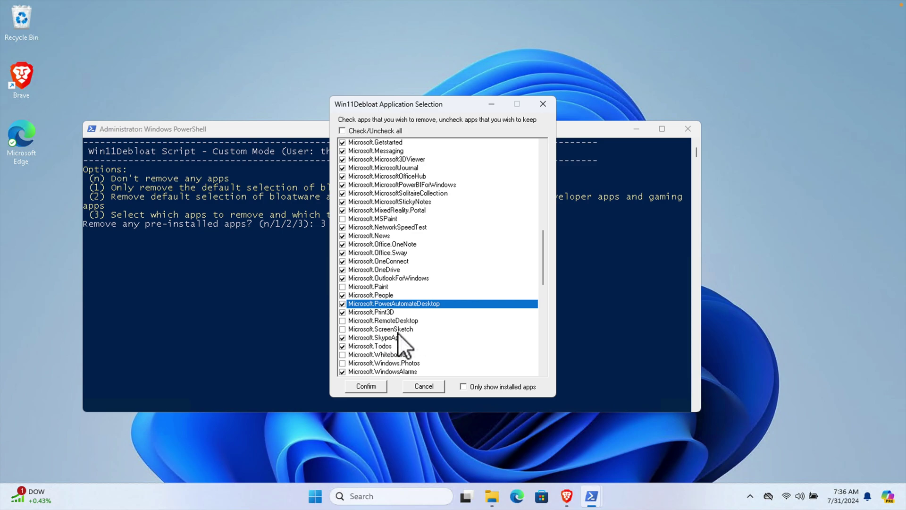
click(343, 330)
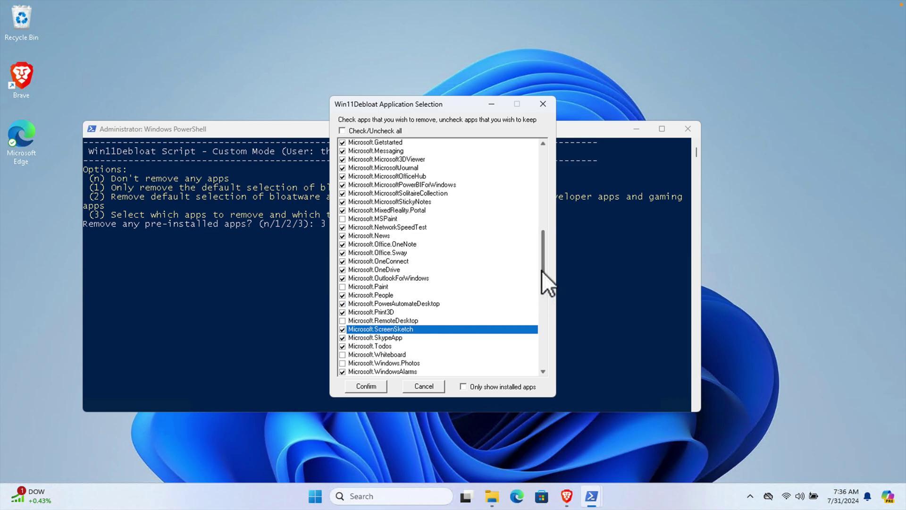
drag(541, 270, 539, 288)
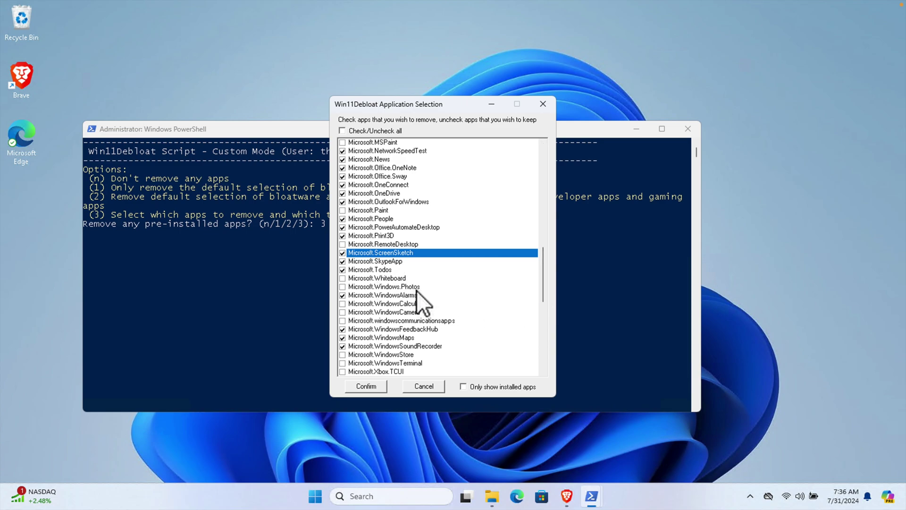
click(351, 279)
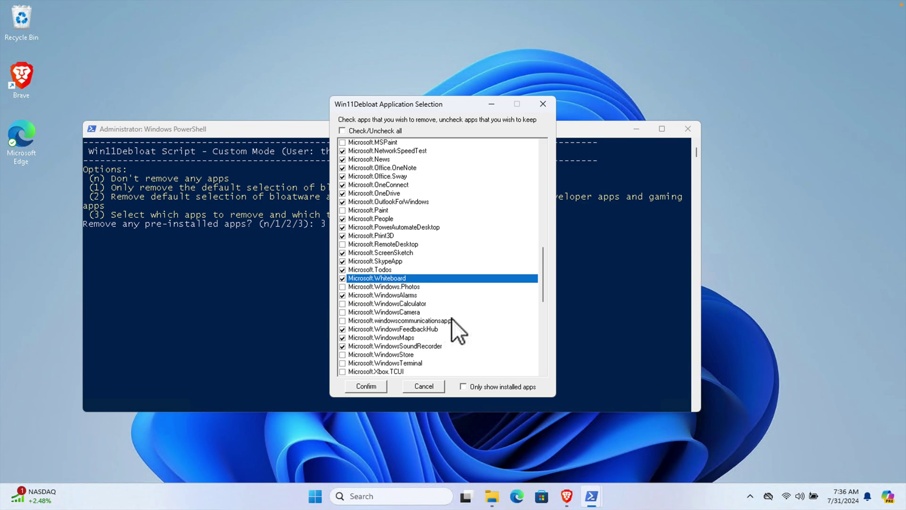
Mark all the Xbox entries for removal: Xbox.TCUI, XboxApp, XboxGameOverlay, XboxGamingOverlay, XboxIdentityProvider and XboxSpeechToTextOverlay.
drag(542, 290, 540, 299)
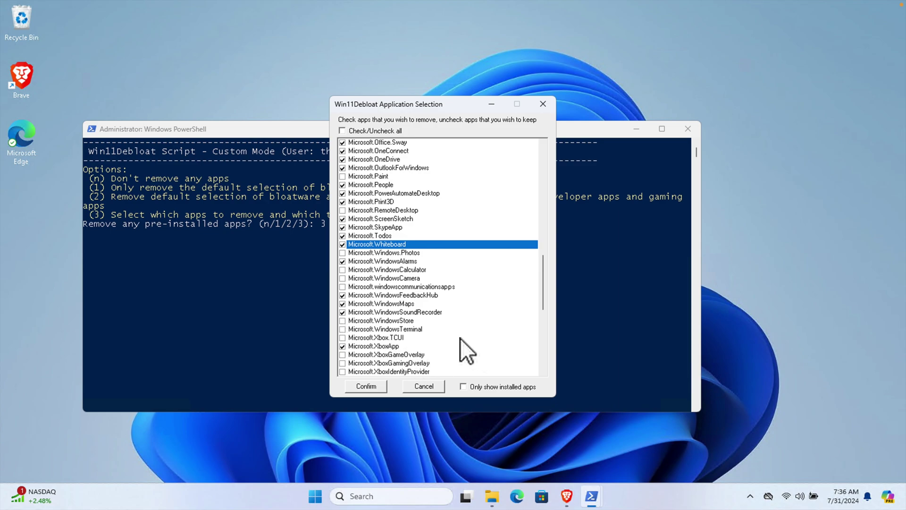
scroll(540, 301, down, 3)
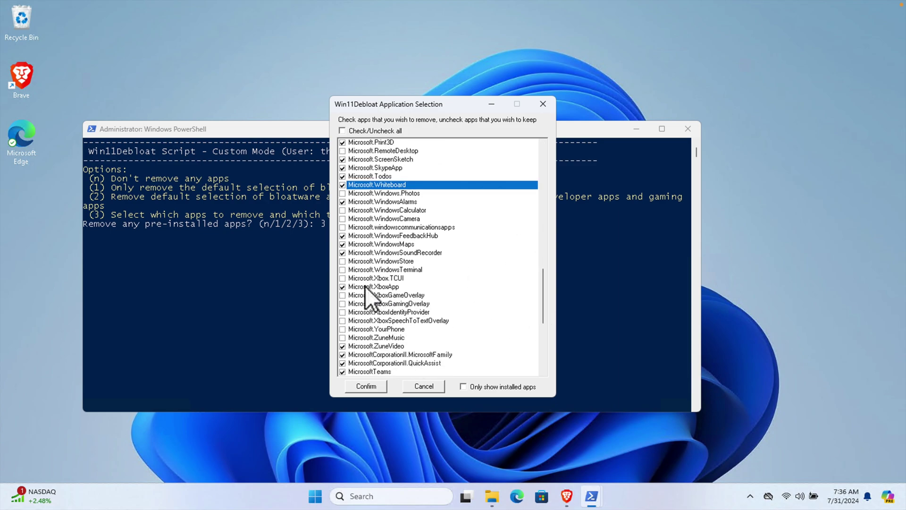
click(342, 278)
click(342, 286)
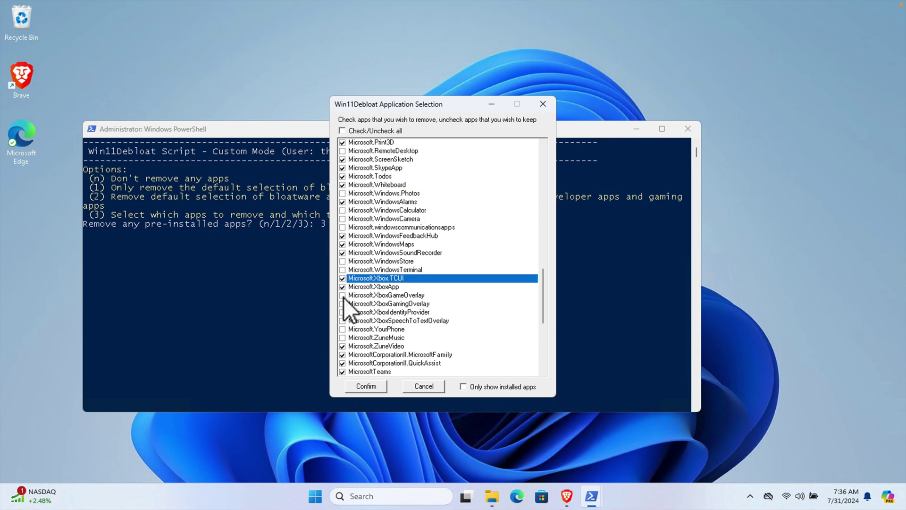
click(347, 296)
click(343, 303)
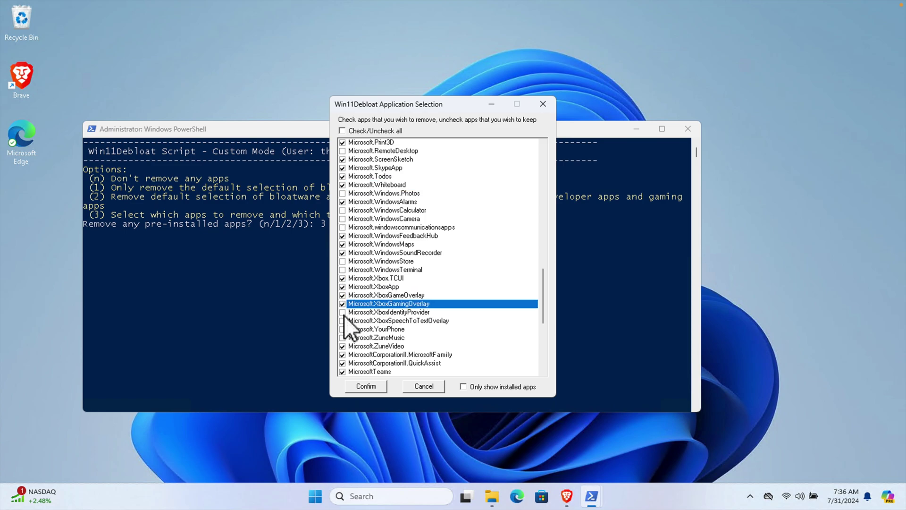
click(342, 304)
click(342, 312)
click(342, 311)
click(342, 320)
click(343, 320)
Mark Microsoft.YourPhone and Microsoft.ZuneMusic for removal in the application list.
click(342, 329)
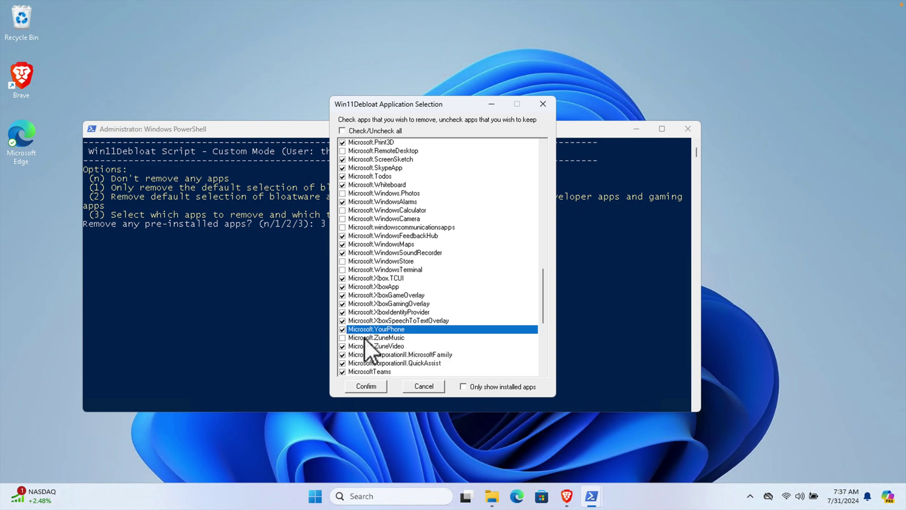
click(343, 338)
click(343, 338)
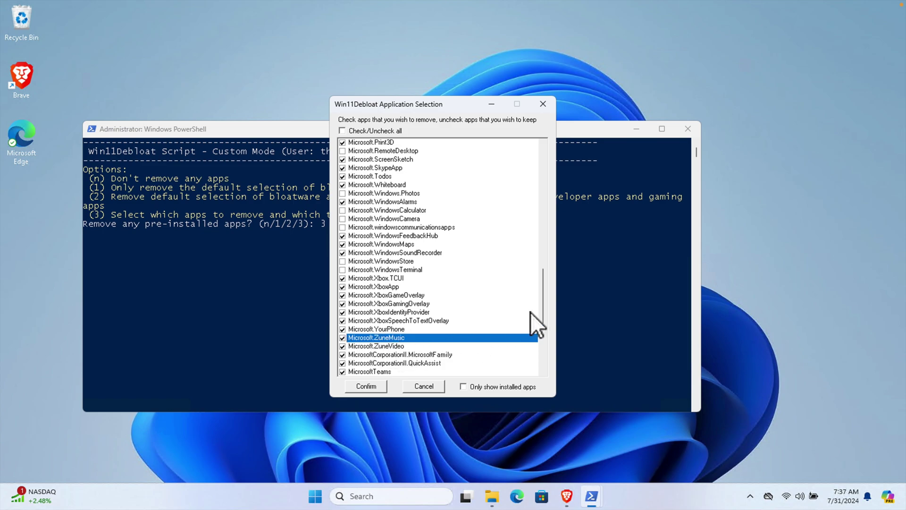
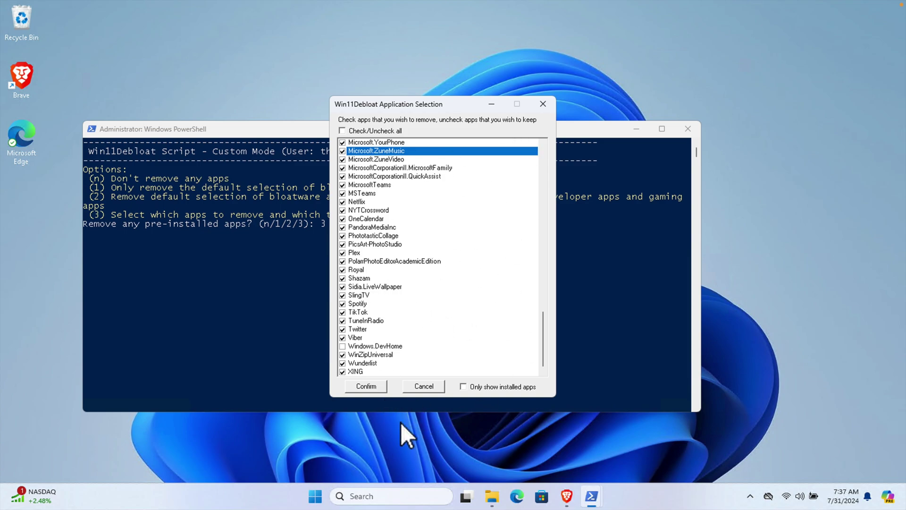
Confirm the selection of apps for removal and answer y to disabling Xbox game/screen recording.
click(371, 387)
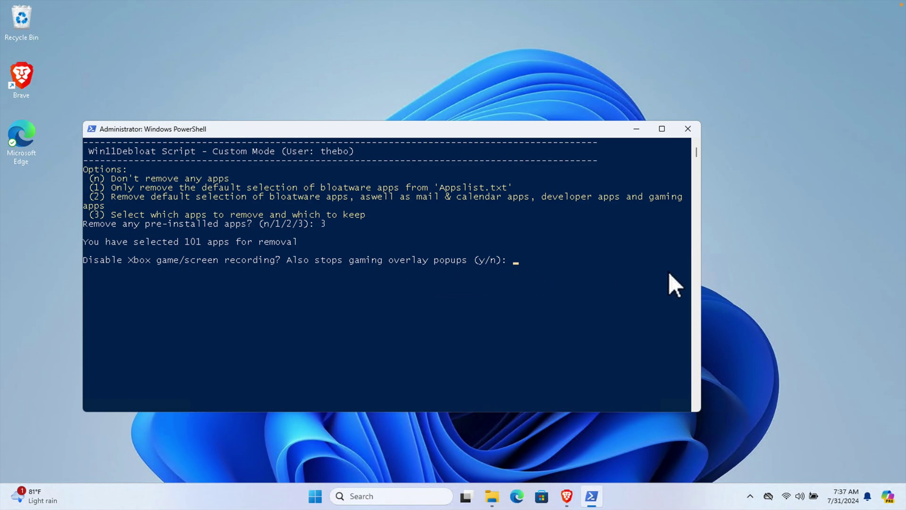
text(y)
key(Return)
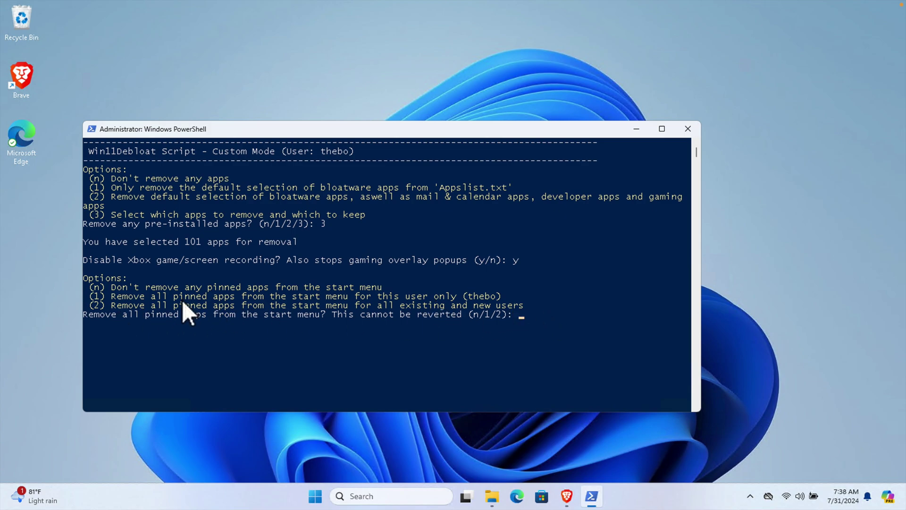
Check the Start menu's pinned apps, choose option 2 to remove them for all users, and answer y to disabling telemetry and targeted ads.
click(315, 495)
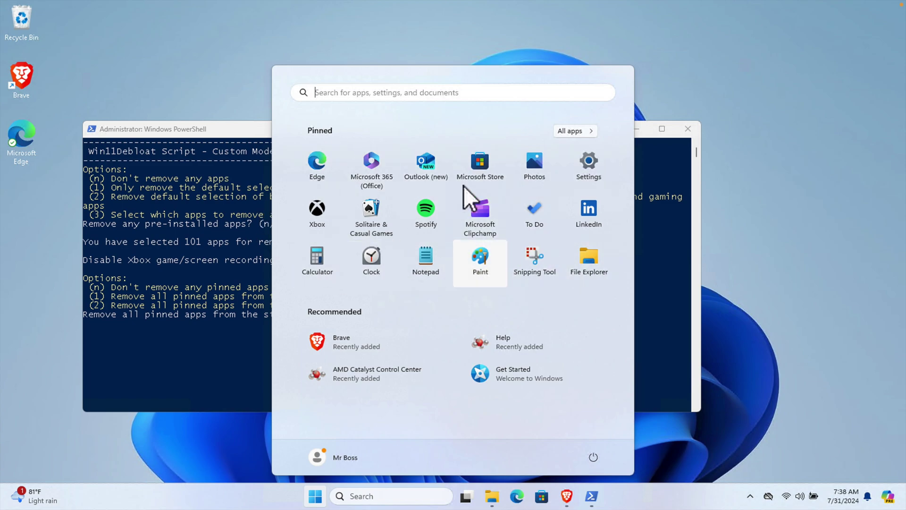
click(246, 292)
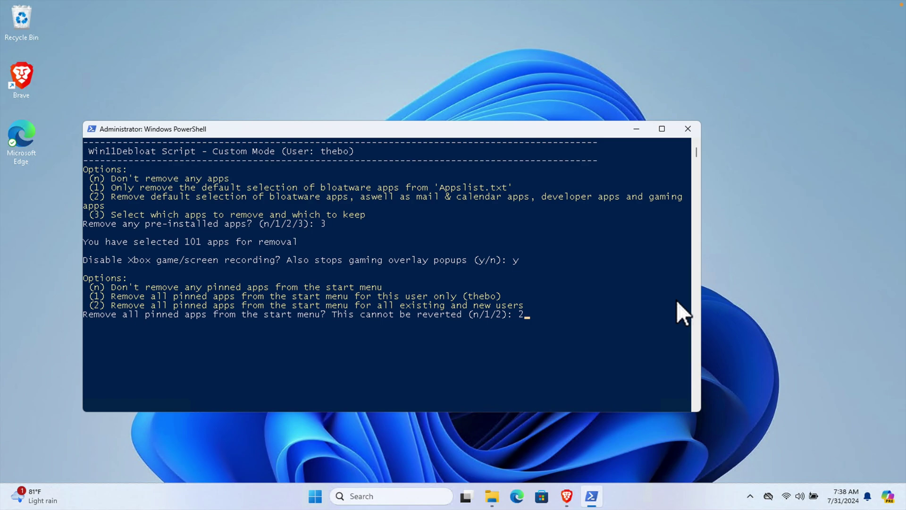
key(Return)
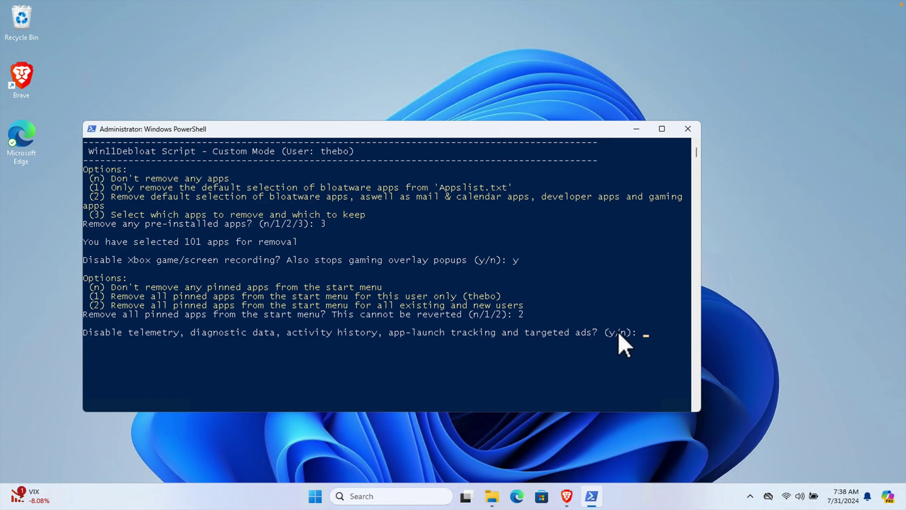
text(y)
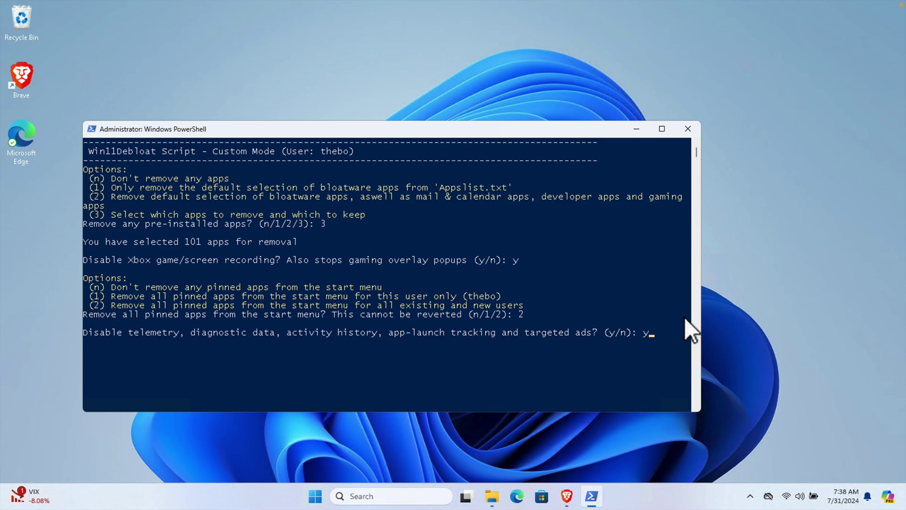
key(Return)
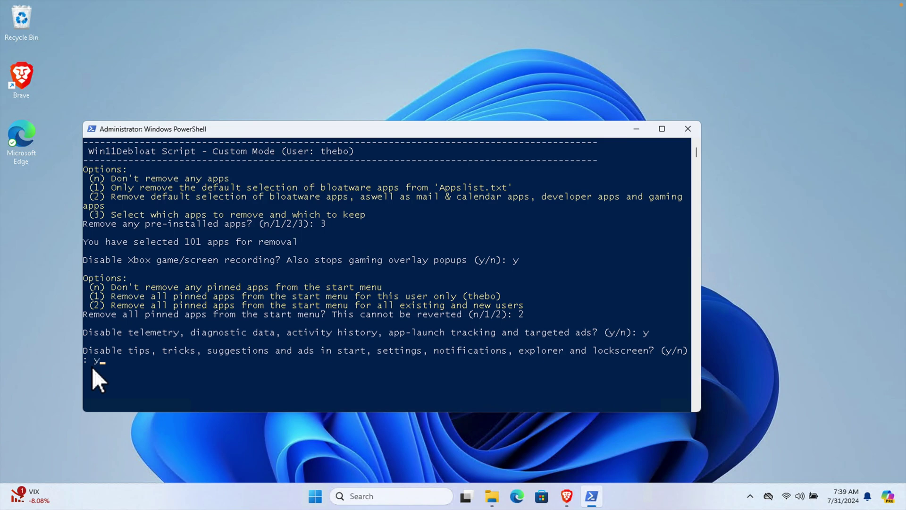
Answer y to disabling tips, suggestions and ads, and to removing Bing web search, Bing AI and Cortana from Windows search.
key(Return)
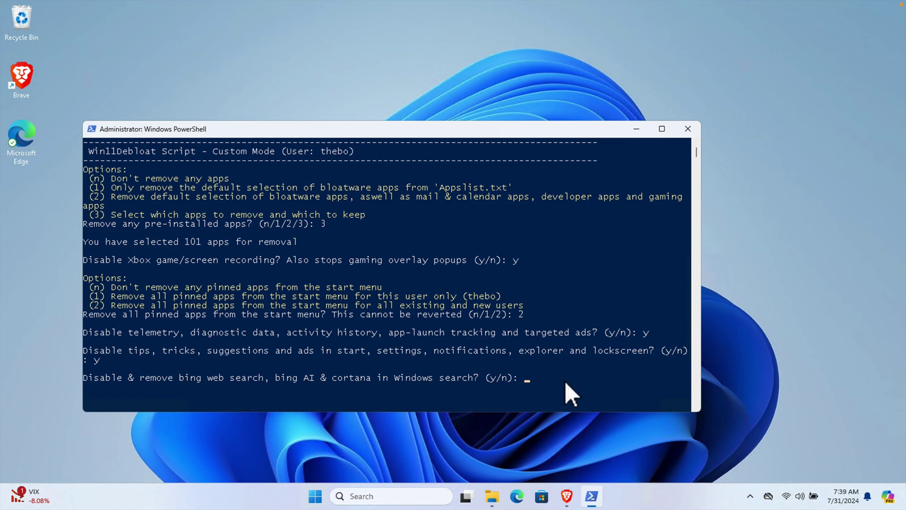
text(y)
key(Return)
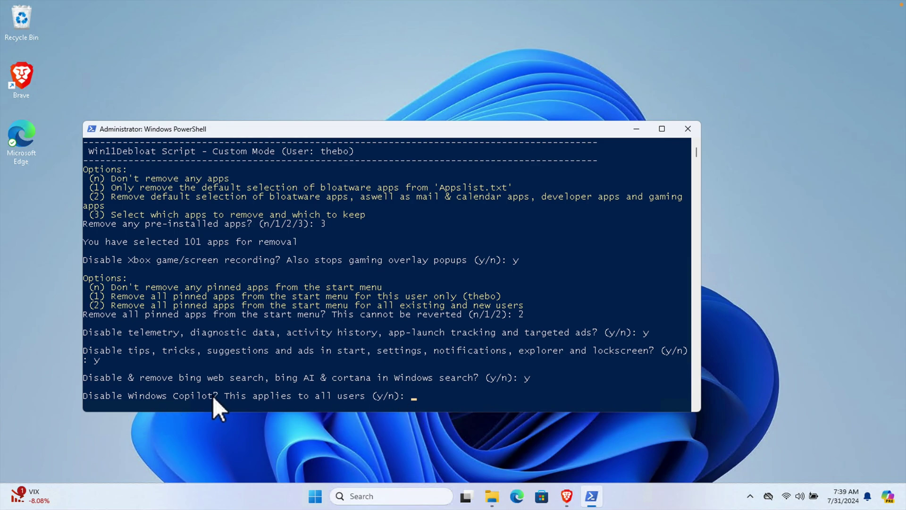
Answer n to disabling Windows Copilot and y to disabling Windows Recall snapshots.
text(n)
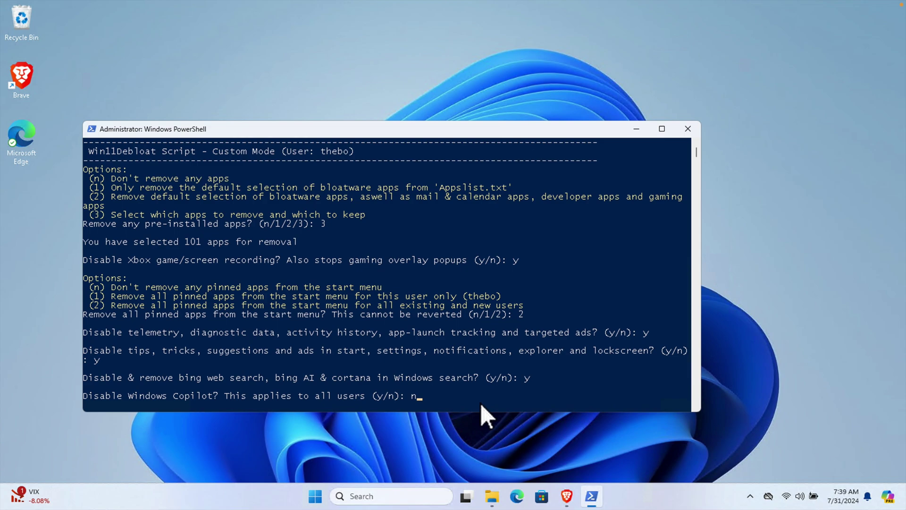
key(Return)
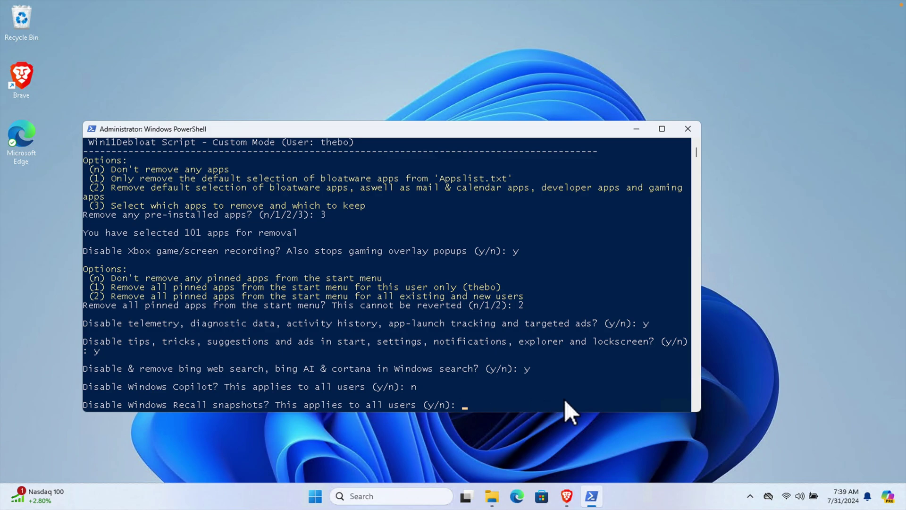
text(y)
key(Return)
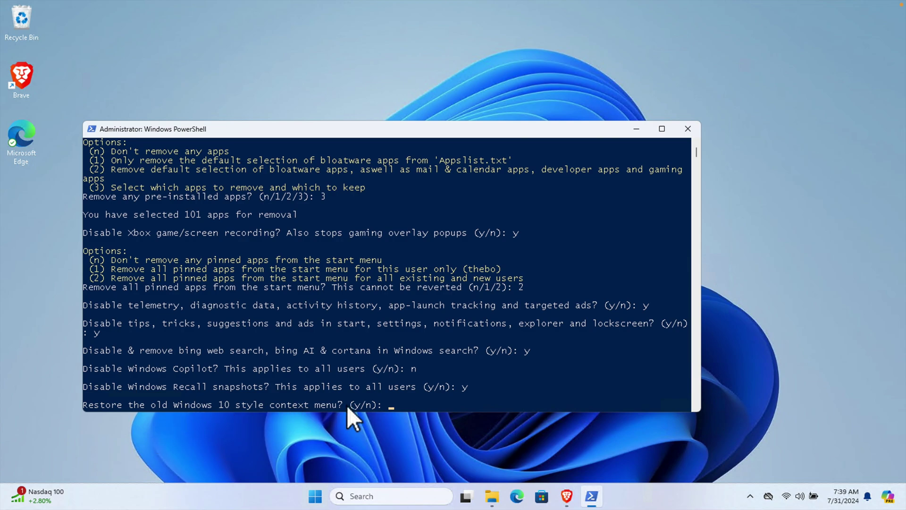
Answer n to restoring the Windows 10 style context menu and to changing the taskbar and File Explorer.
text(n)
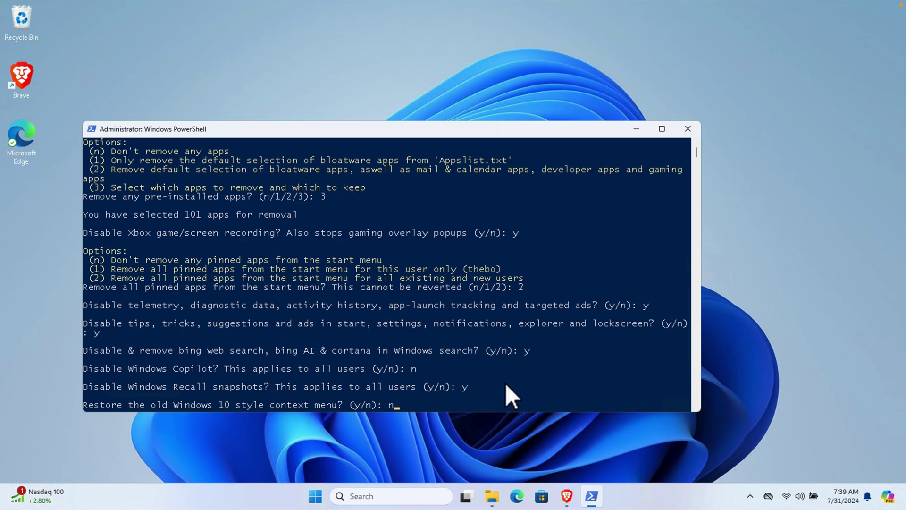
key(Return)
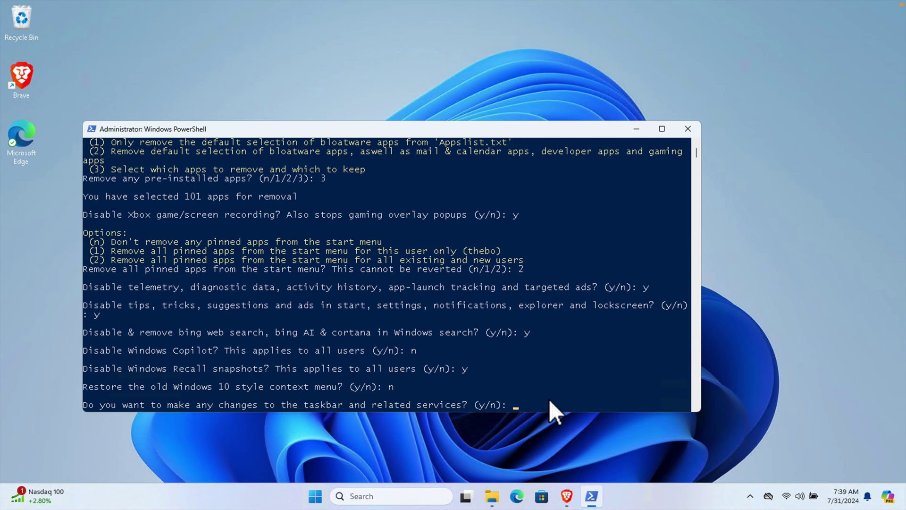
text(n)
key(Return)
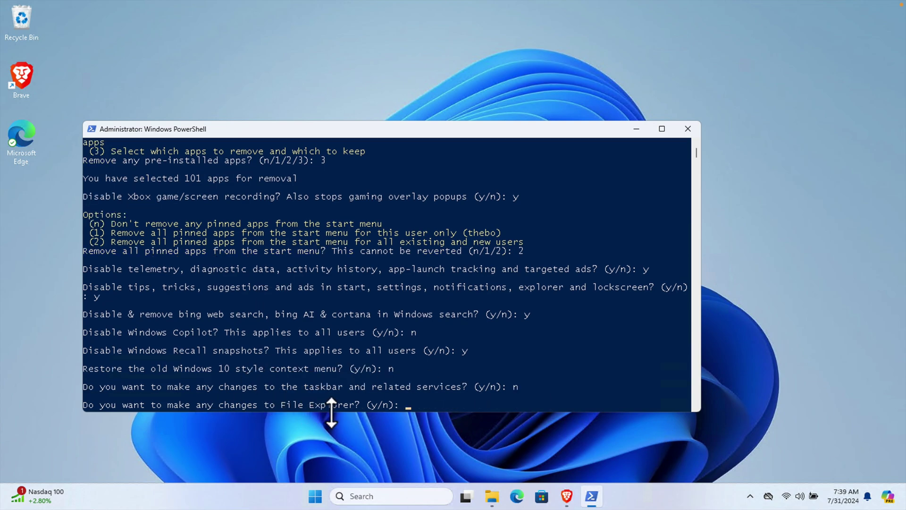
text(n)
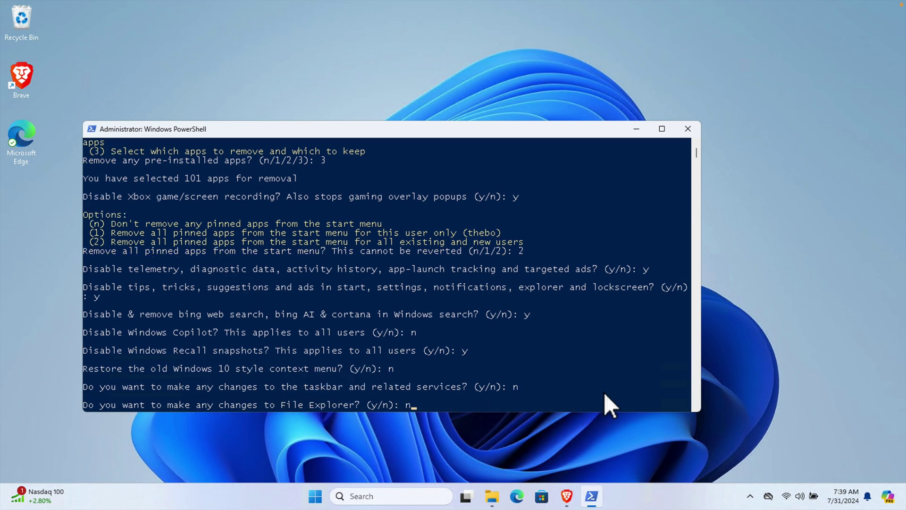
key(Return)
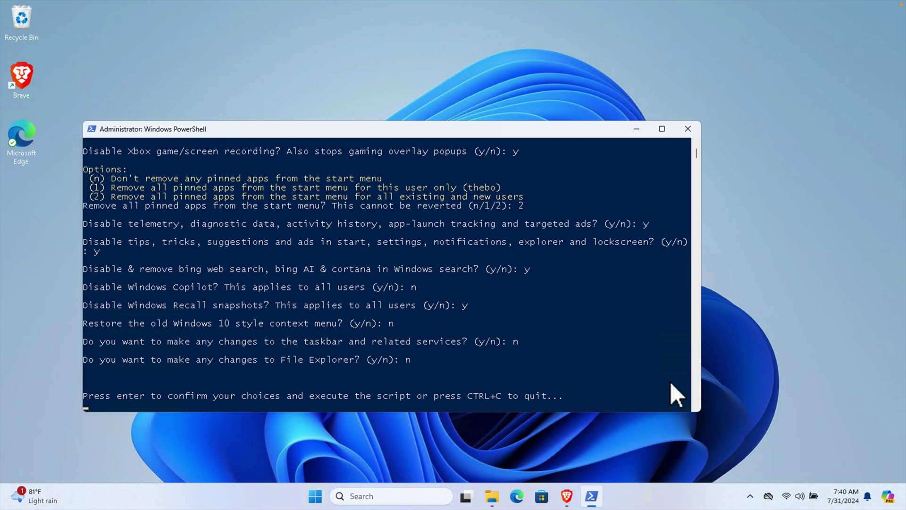
Confirm the choices to execute the debloat script, and exit it once it has completed.
key(Return)
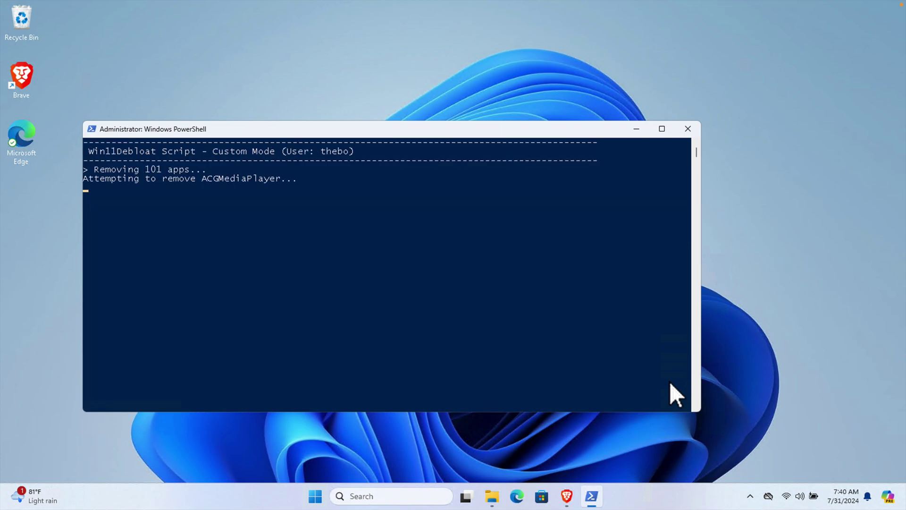
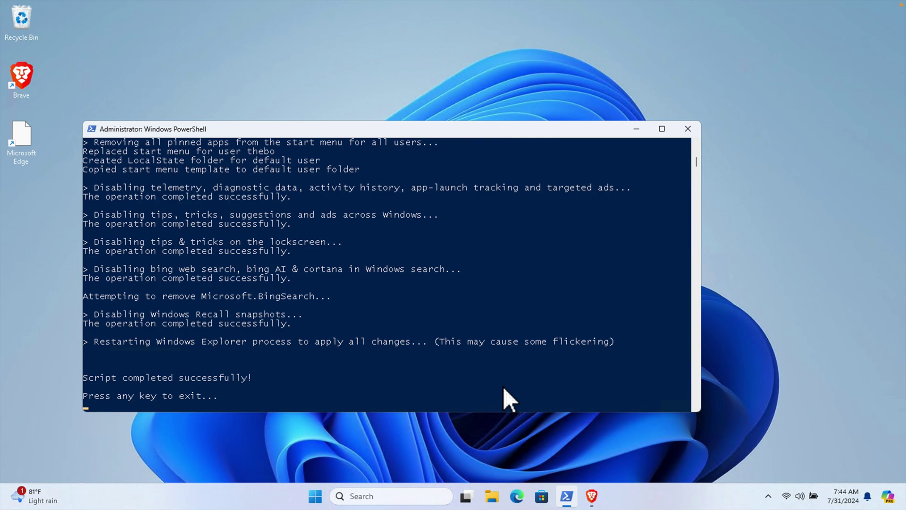
key(Return)
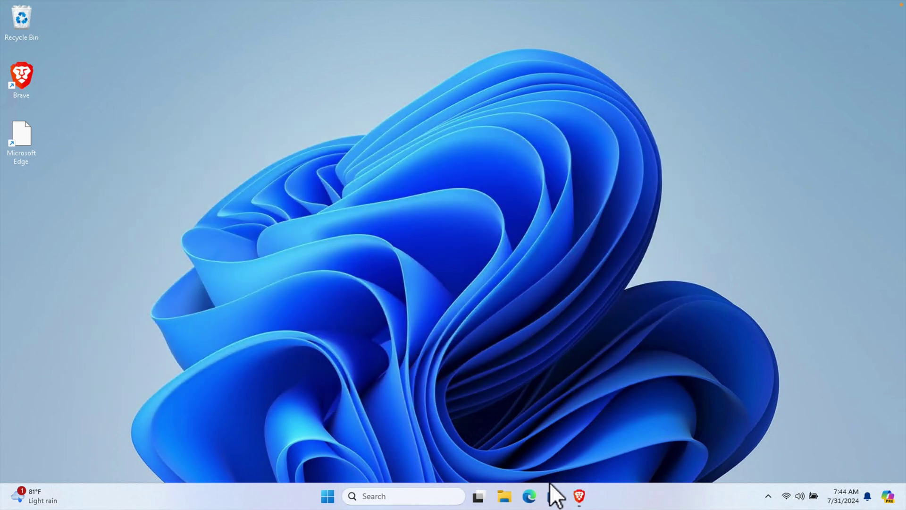
Close the Brave browser window with the GitHub page and check the Start menu's pinned apps.
click(579, 496)
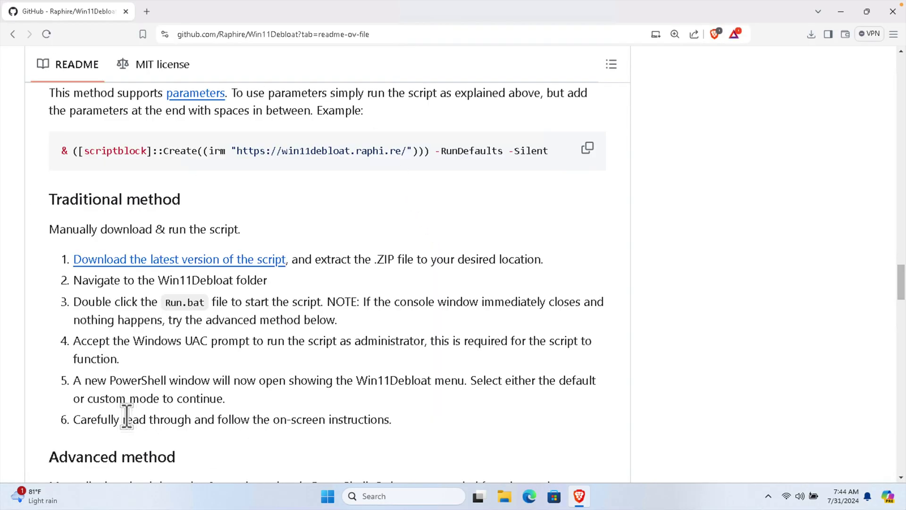
click(893, 15)
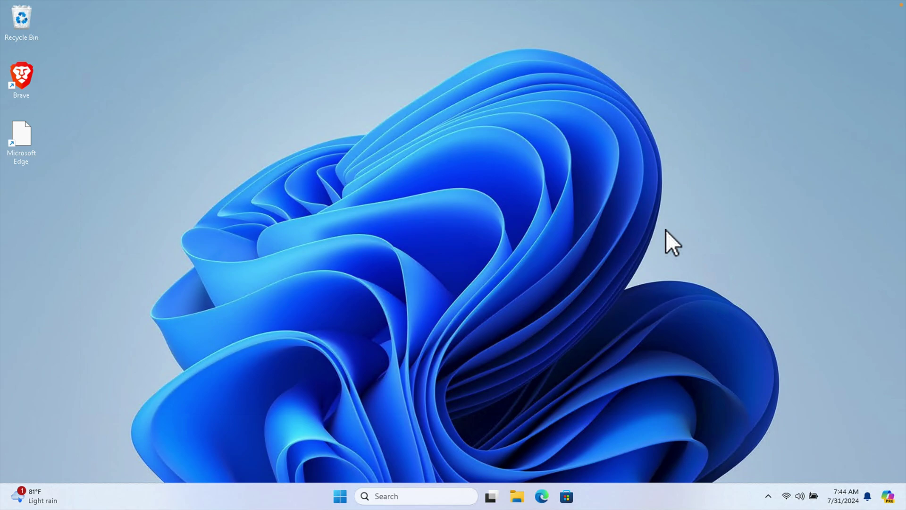
click(339, 496)
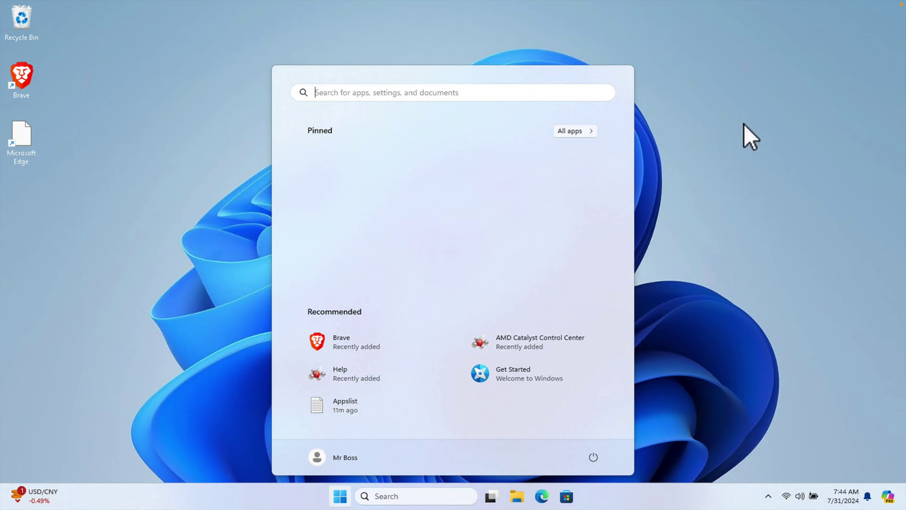
click(745, 173)
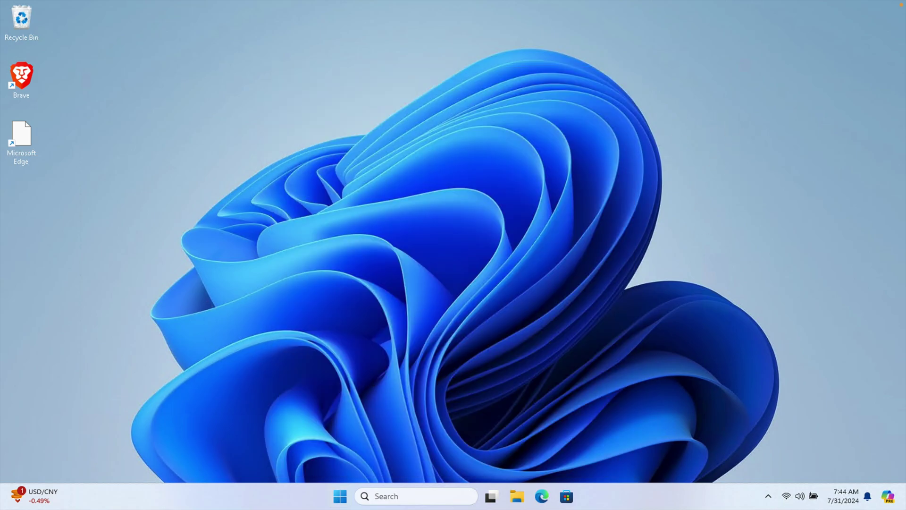